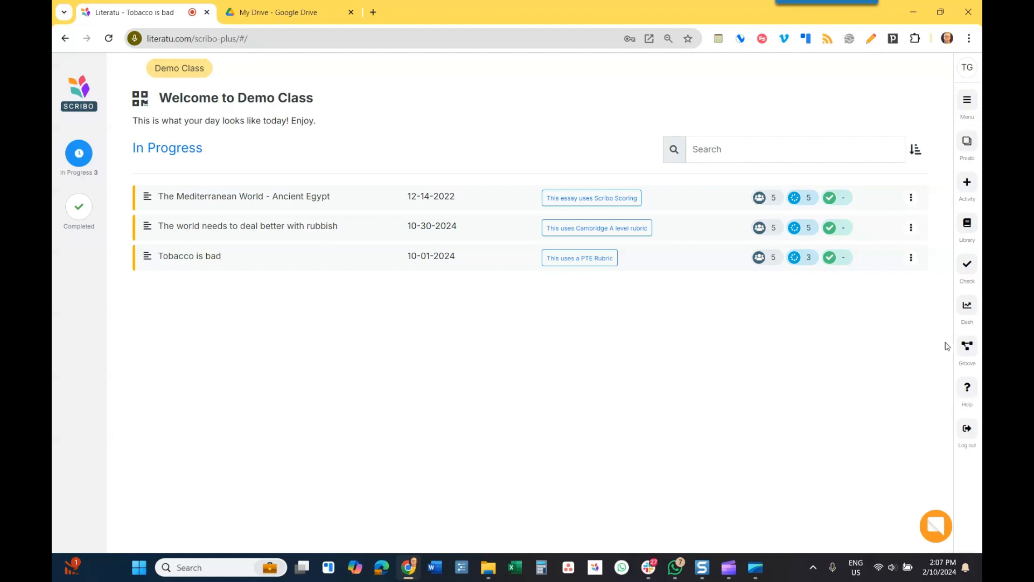
Start an AI-generated writing activity on "The impact of social media on young people" in the Informative style.
mouse_move(963, 186)
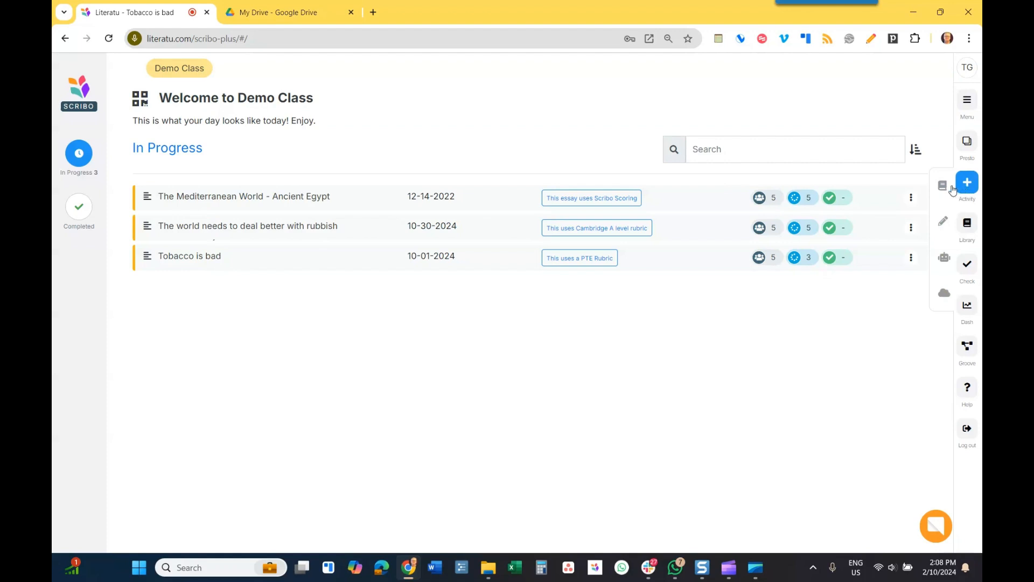
left_click(943, 259)
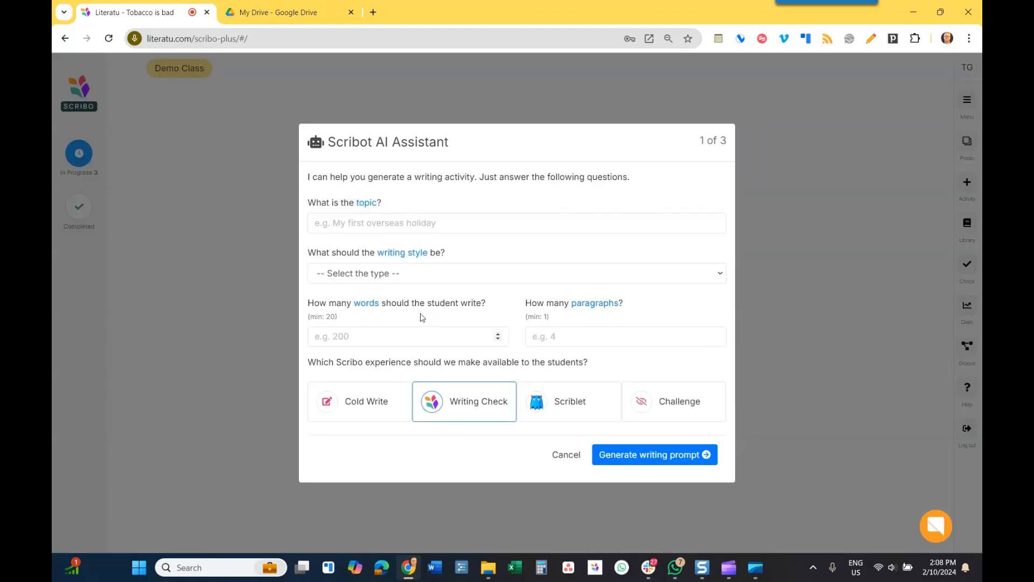
left_click(432, 224)
left_click(445, 254)
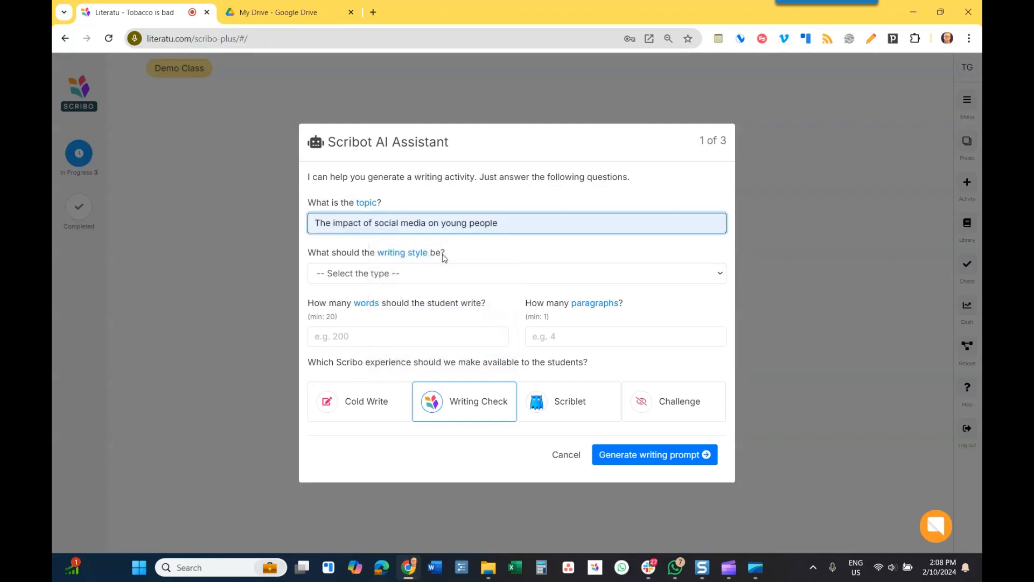
left_click(432, 281)
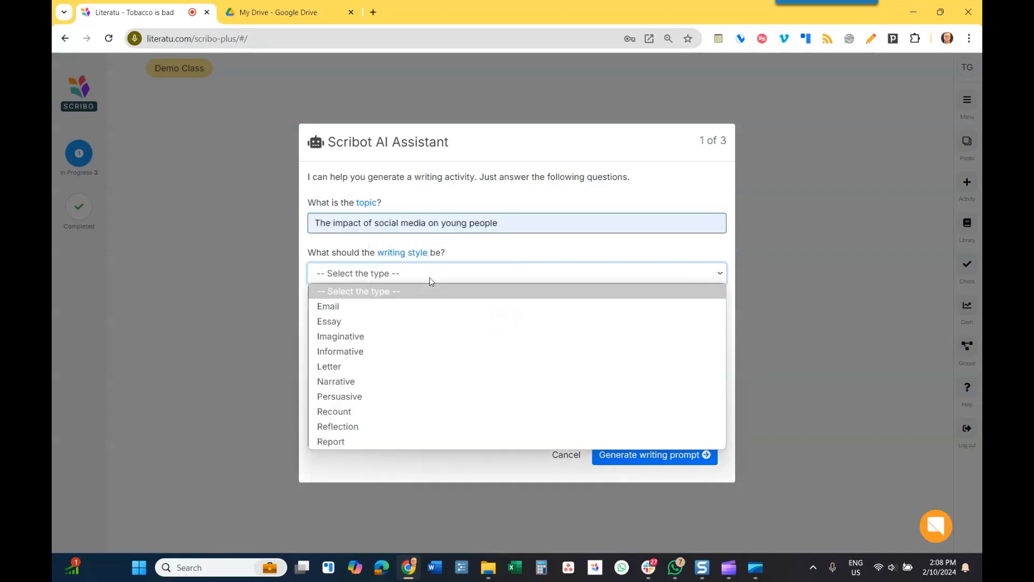
left_click(431, 355)
Set the student writing target to 200 words and 4 paragraphs, and generate the writing prompts for the Writing Check experience.
left_click(388, 334)
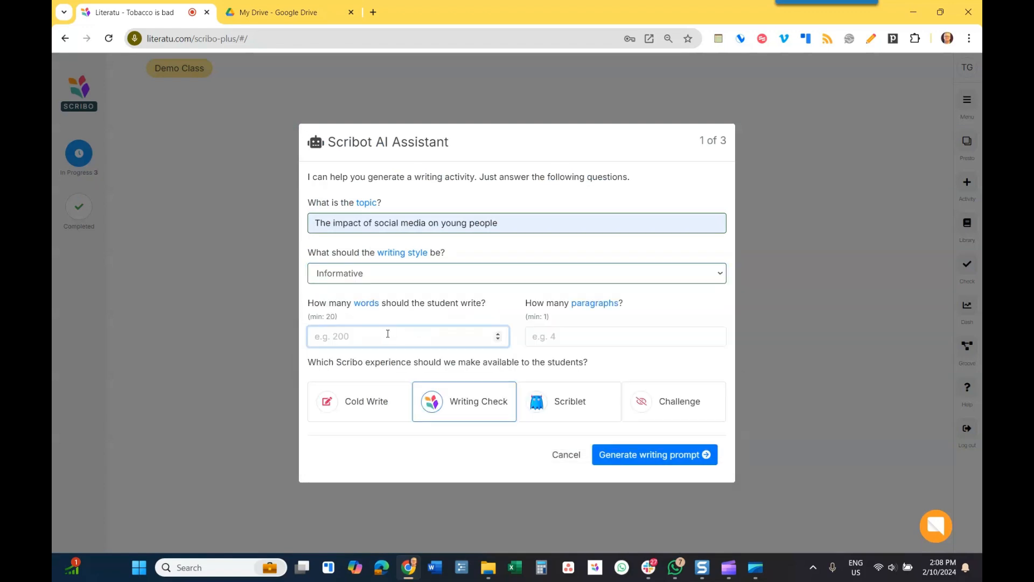
type("300")
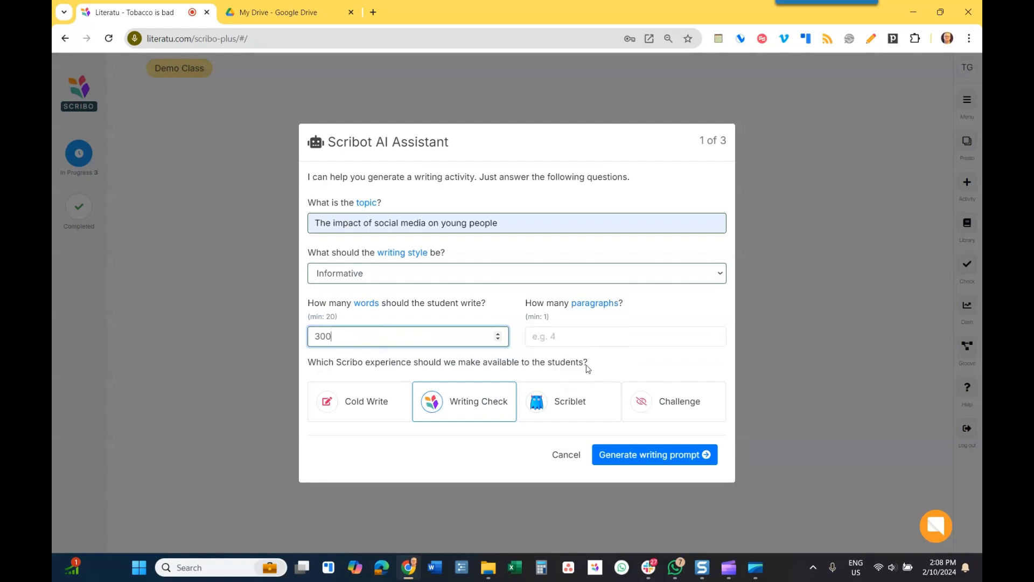
left_click(577, 336)
type("4")
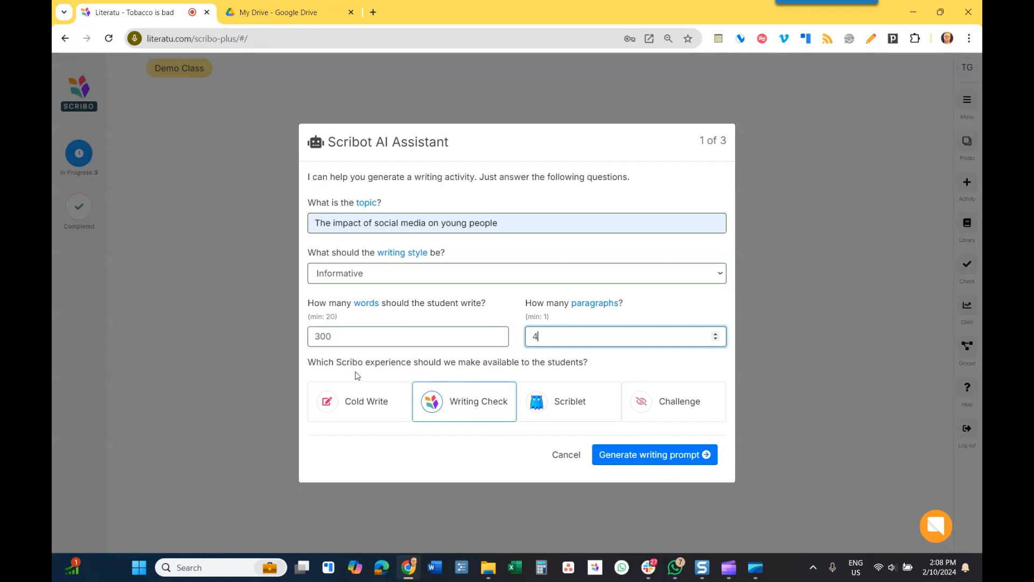
key("shift+Tab")
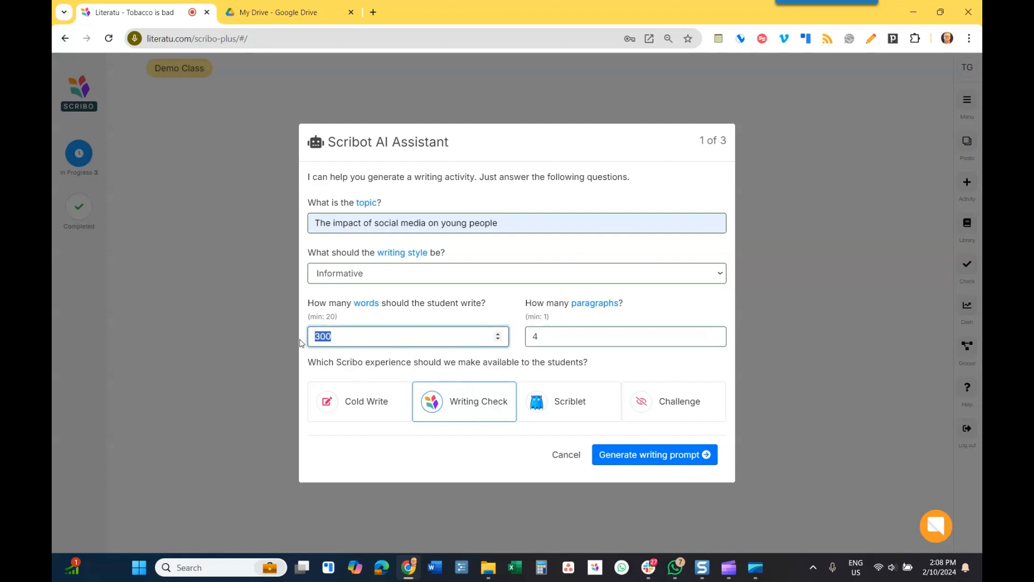
type("200")
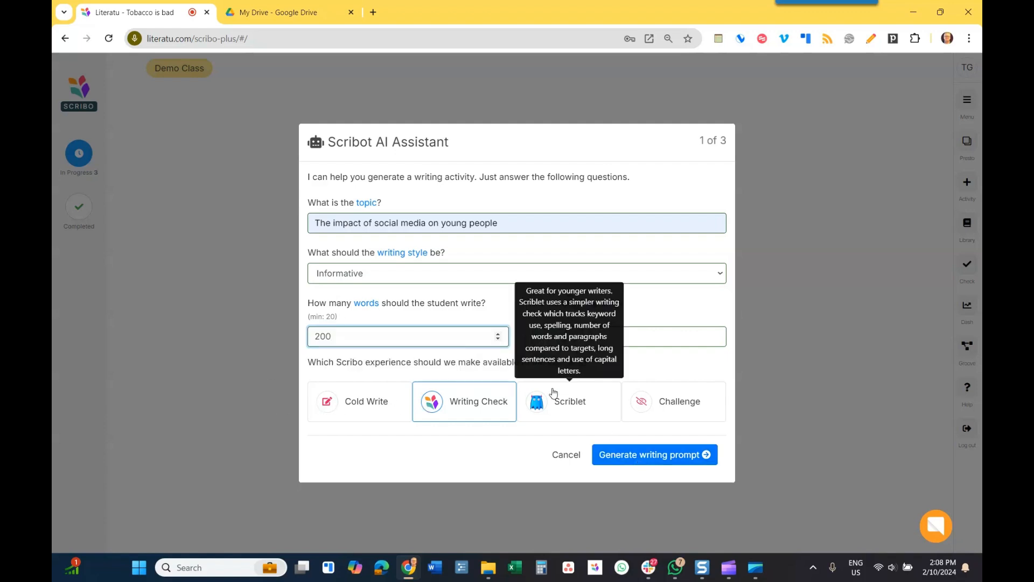
left_click(658, 466)
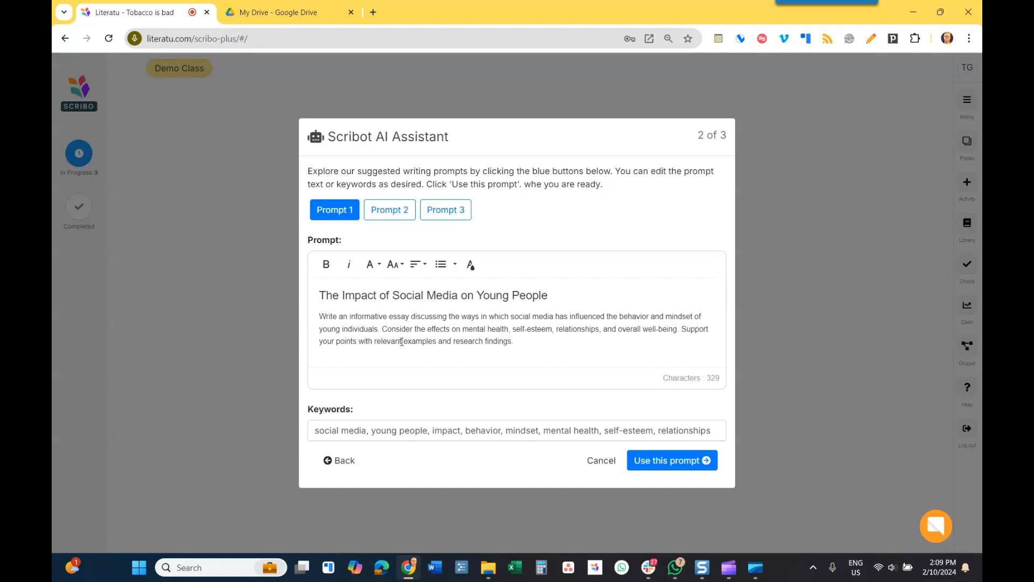
Compare the three suggested writing prompts, then use Prompt 1 and create the activity with a generated scaffold.
left_click(388, 214)
left_click(447, 214)
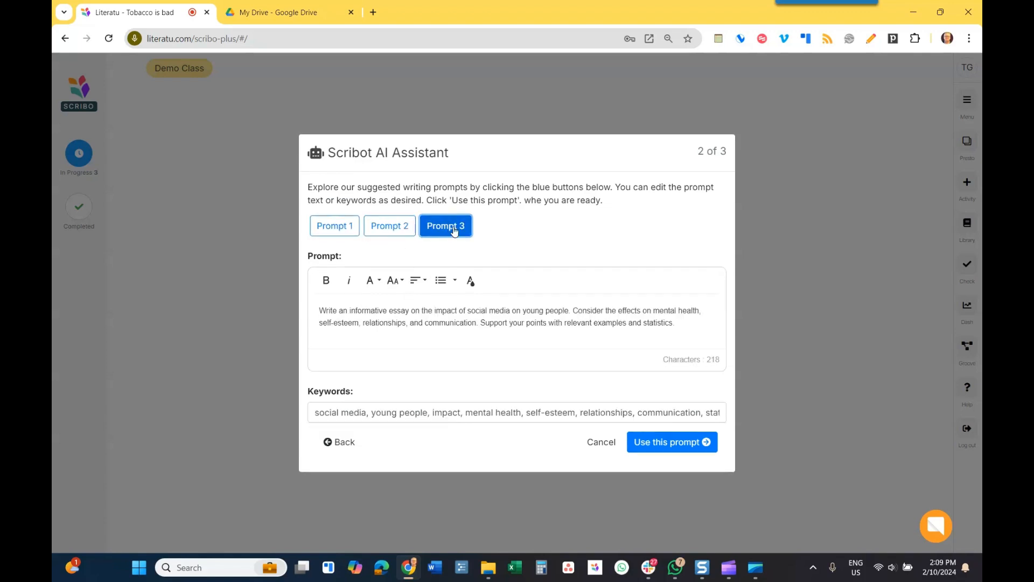
left_click(387, 224)
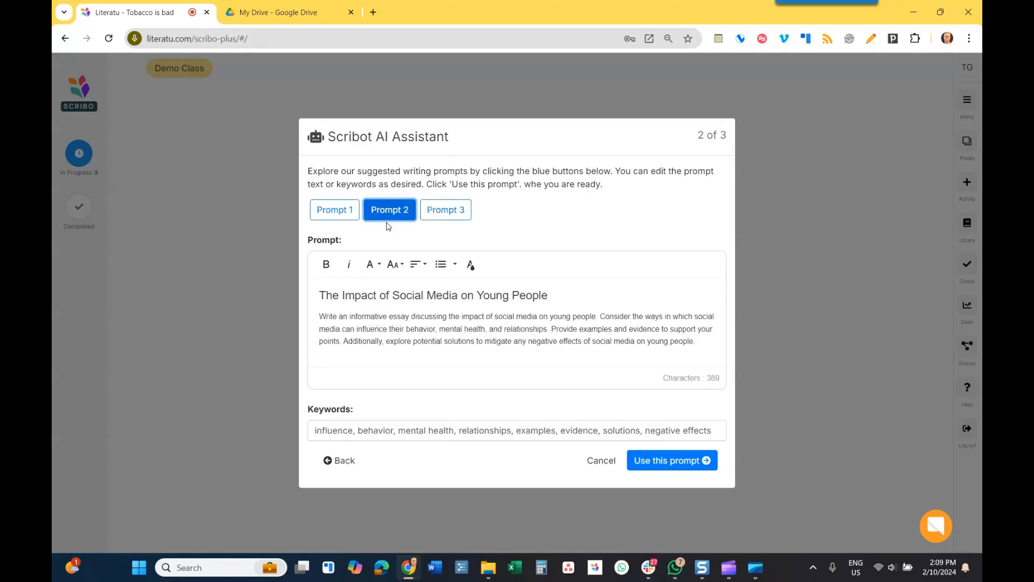
left_click(337, 213)
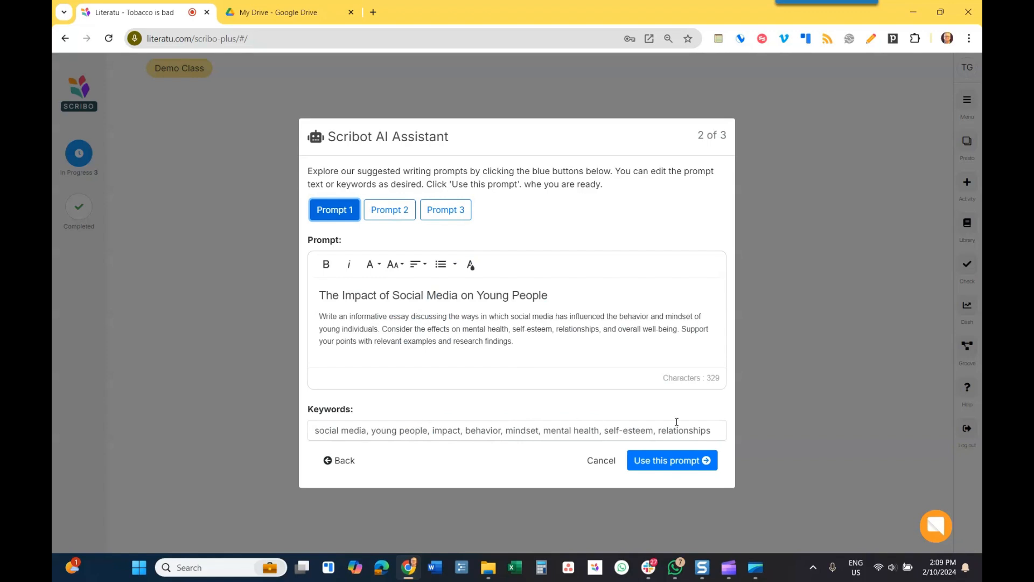
left_click(654, 470)
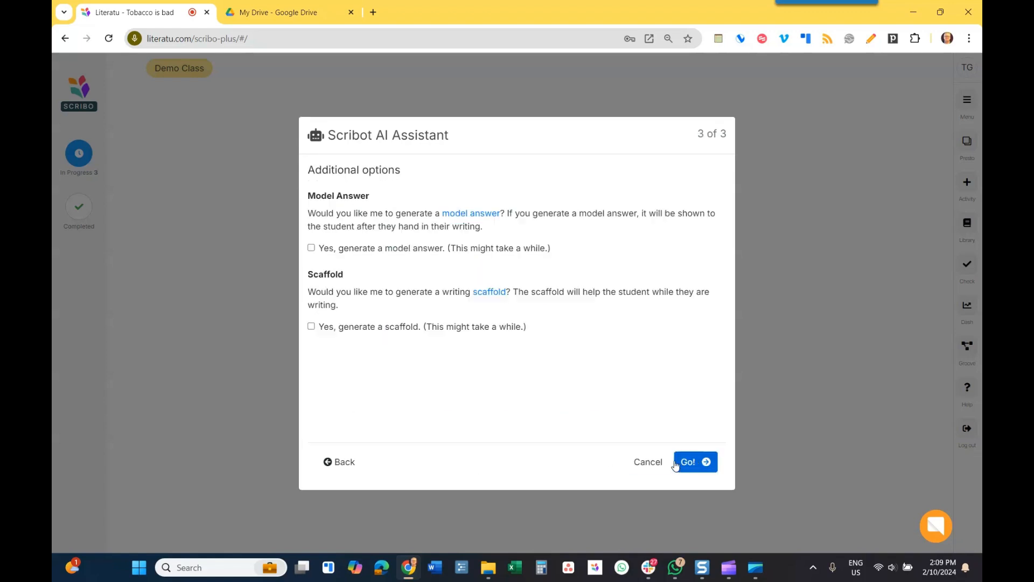
left_click(312, 326)
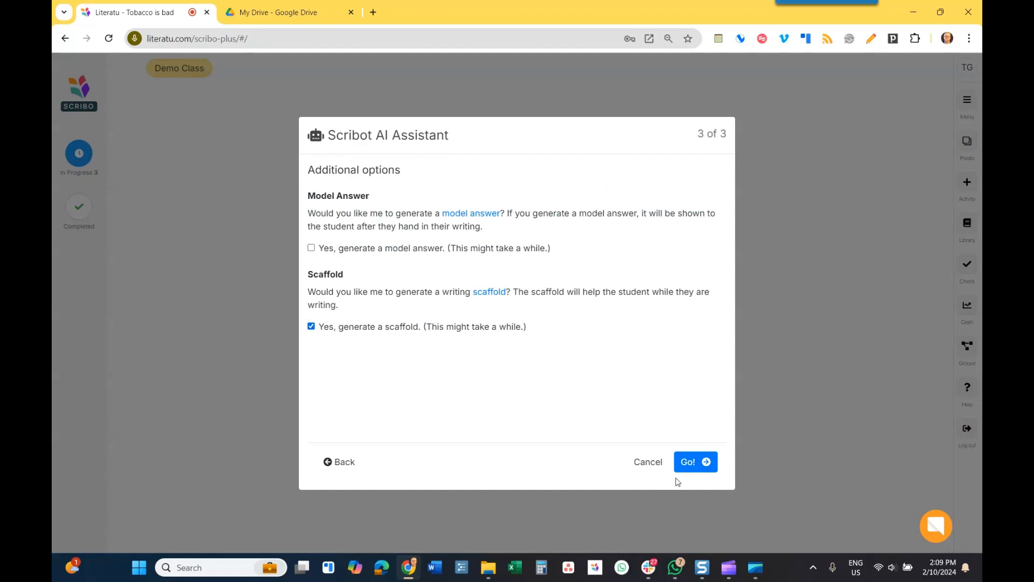
left_click(689, 466)
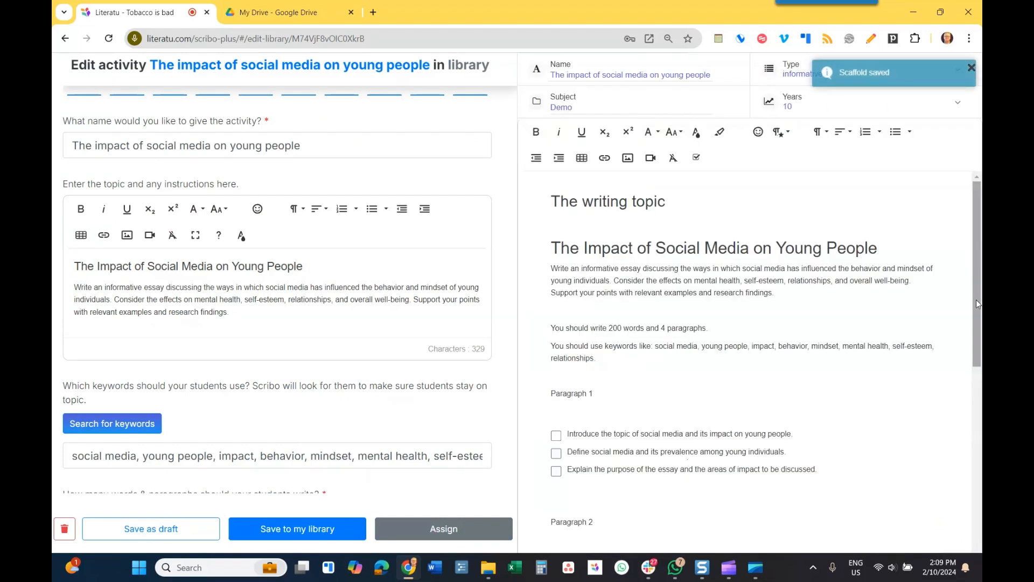
Review the generated paragraph-by-paragraph scaffold and the activity's topic settings, and close the scaffold preview.
mouse_move(980, 309)
left_mouse_down()
mouse_move(979, 425)
mouse_move(979, 308)
left_mouse_up()
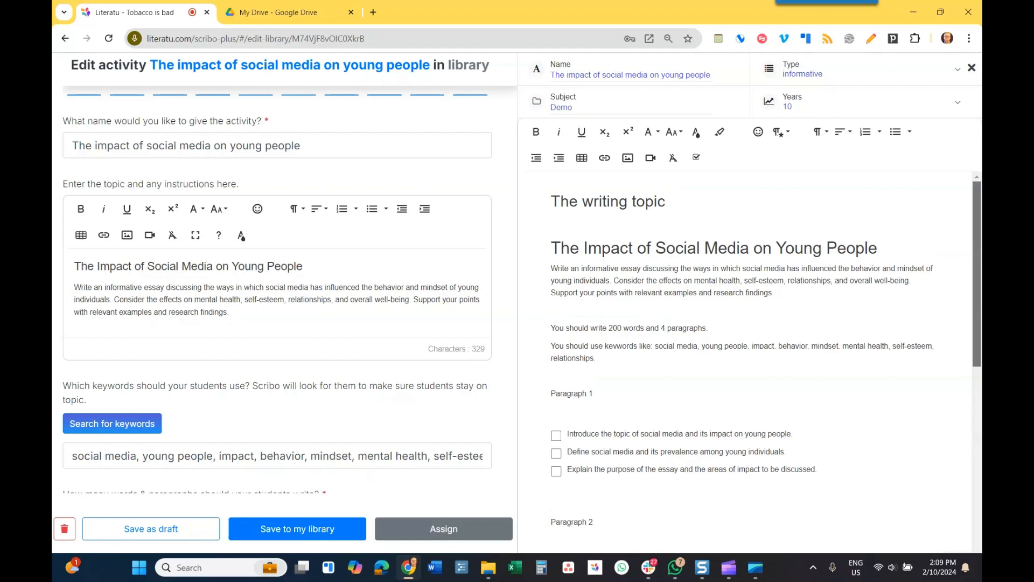
scroll(755, 361, "down", 7)
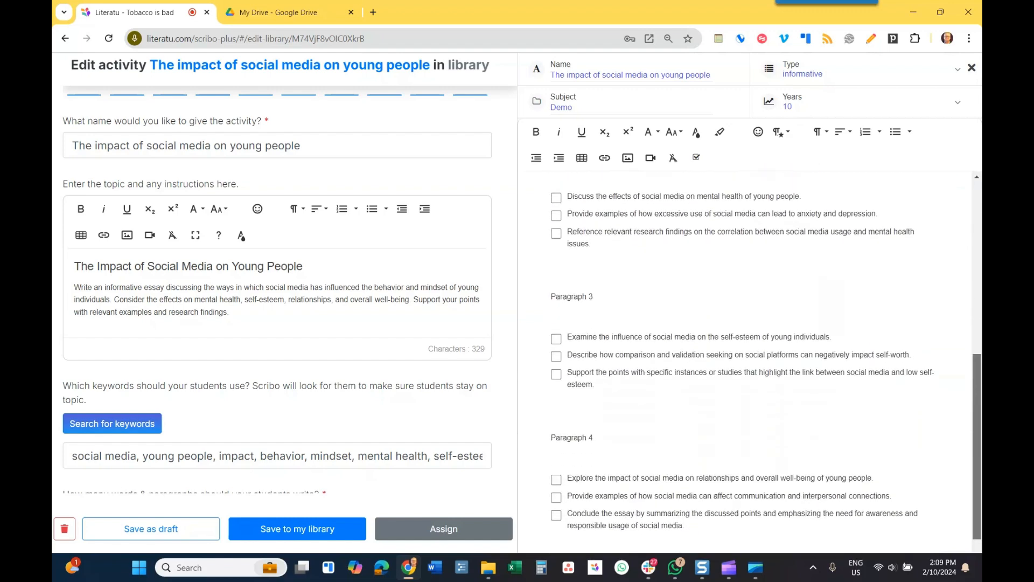
scroll(755, 361, "up", 8)
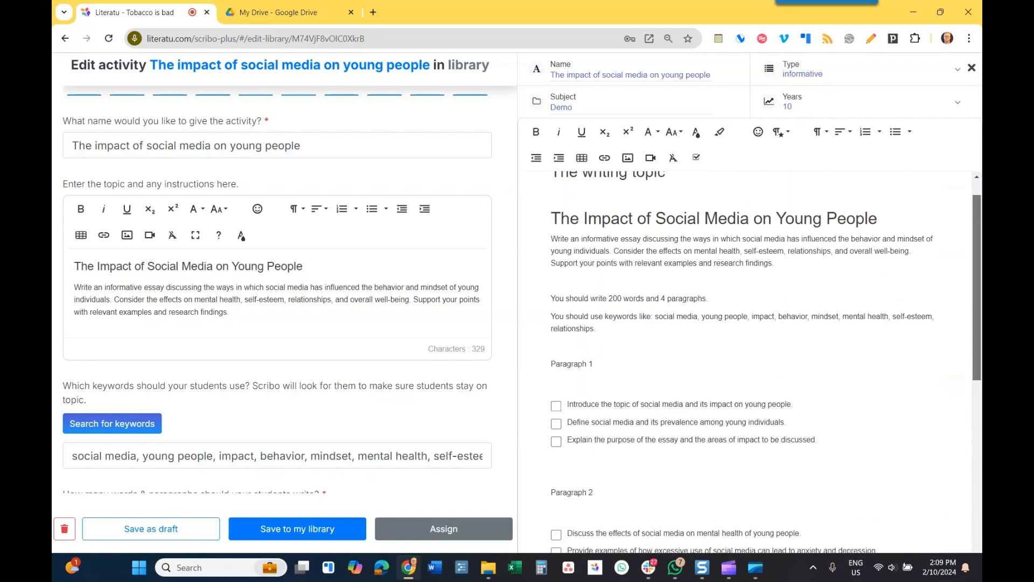
scroll(754, 361, "up", 1)
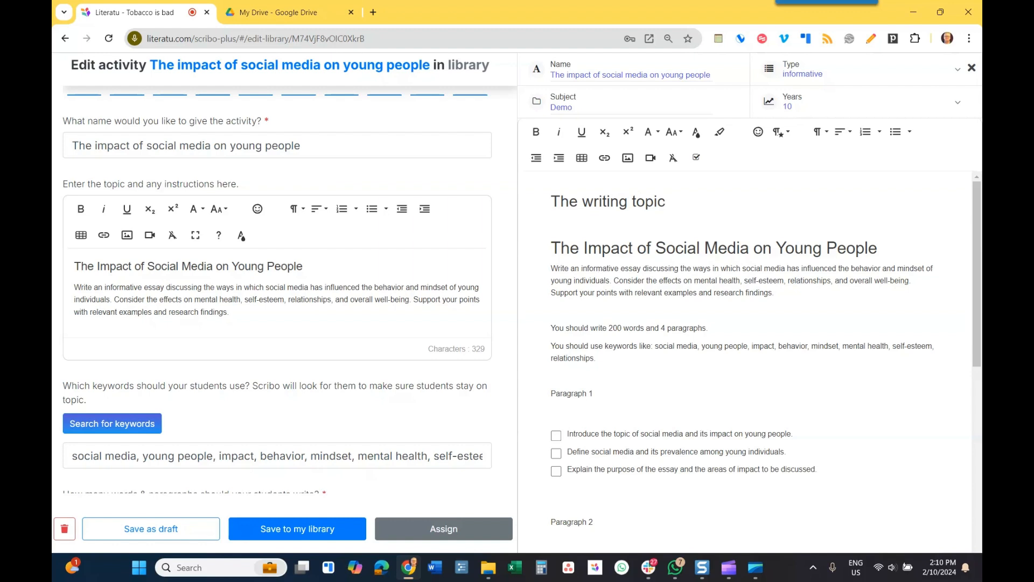
scroll(975, 268, "down", 2)
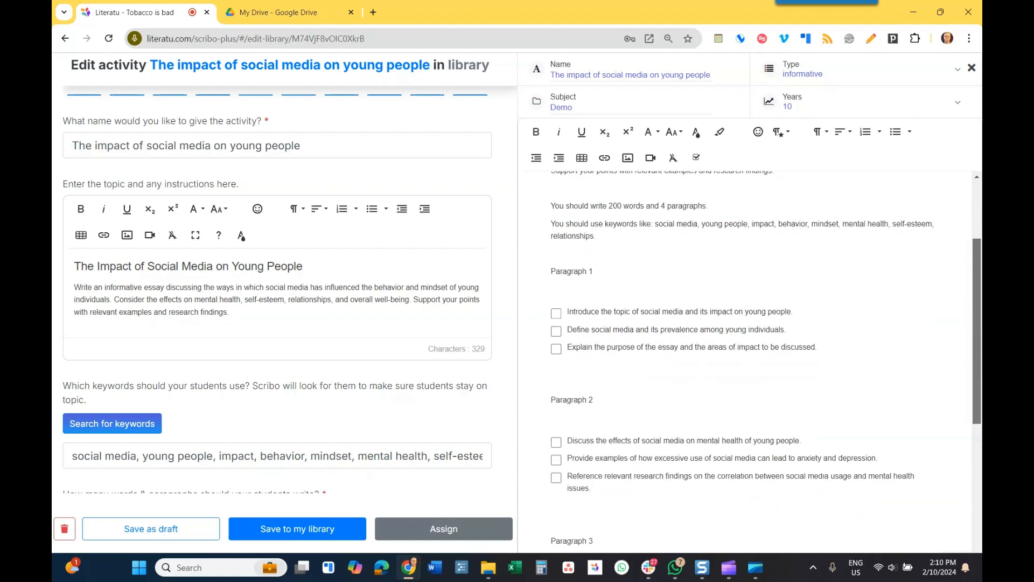
scroll(765, 355, "down", 1)
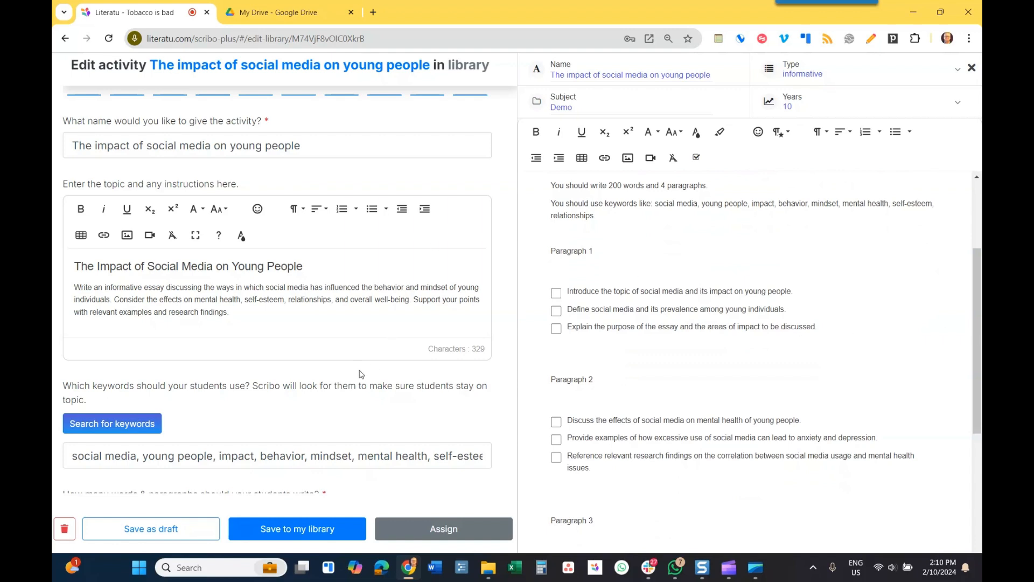
scroll(338, 358, "down", 4)
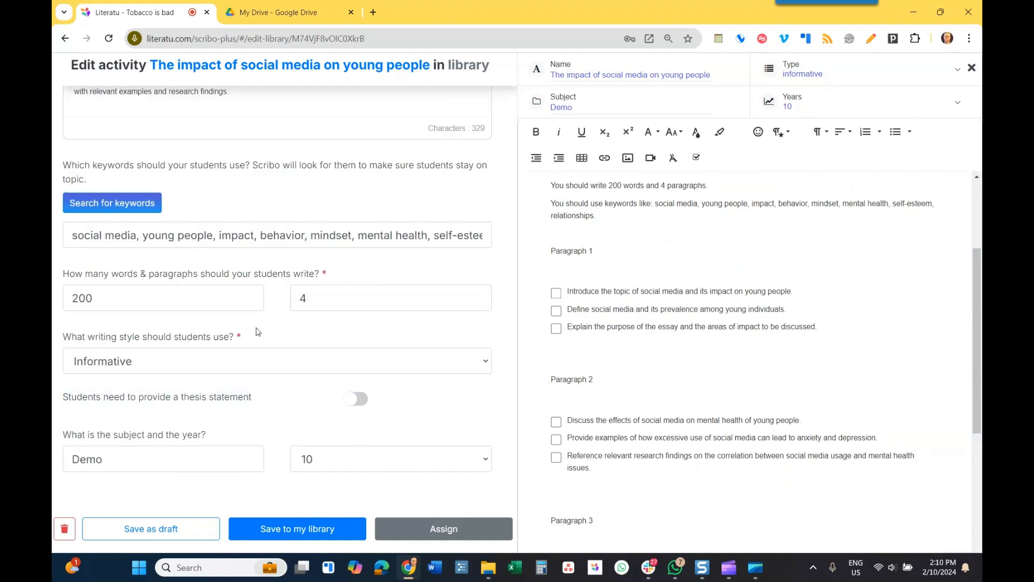
scroll(258, 330, "up", 4)
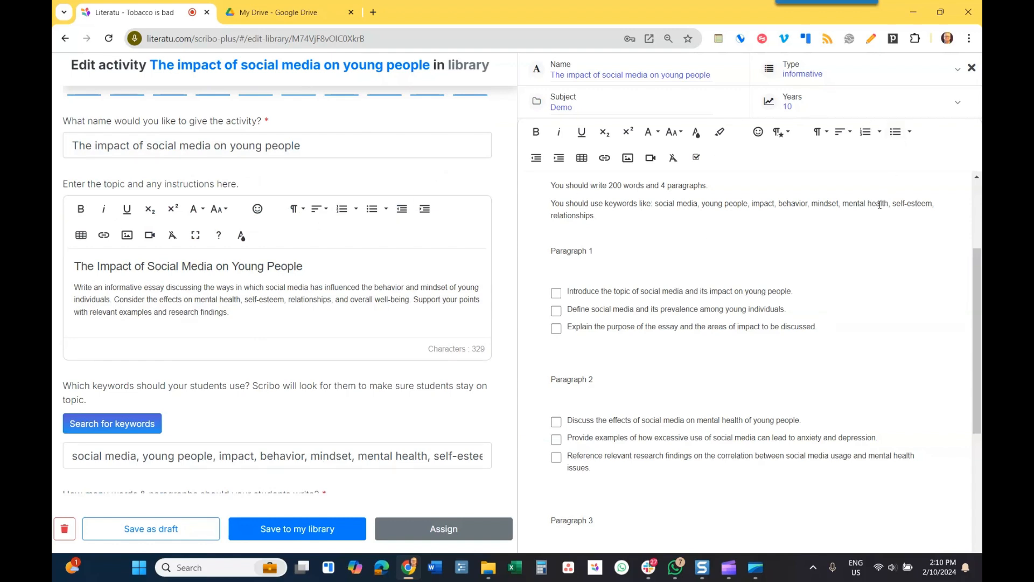
left_click(972, 70)
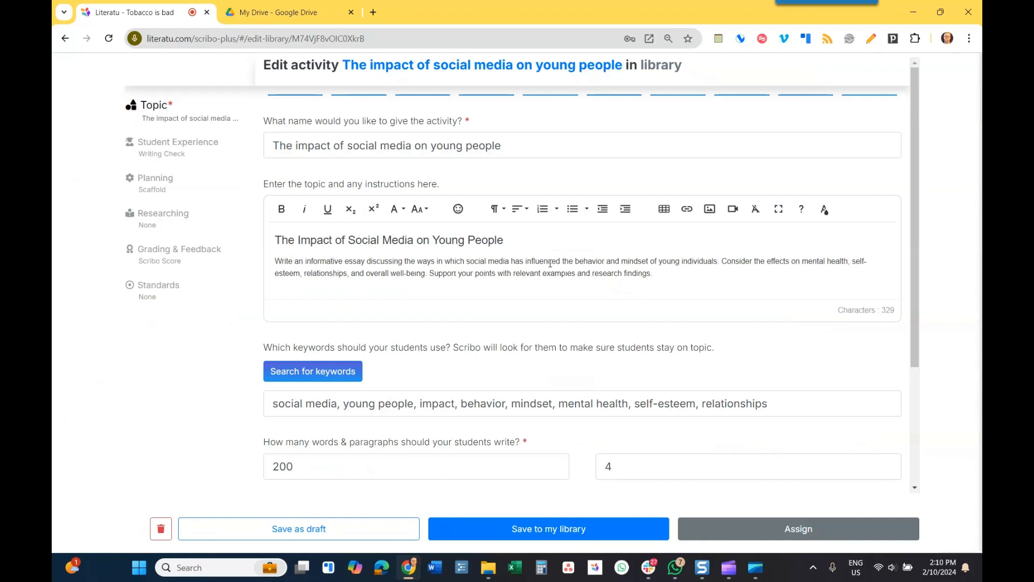
Keep the activity's writing style as Informative and set its subject to English and its year to 6.
left_click_drag(914, 182, 934, 433)
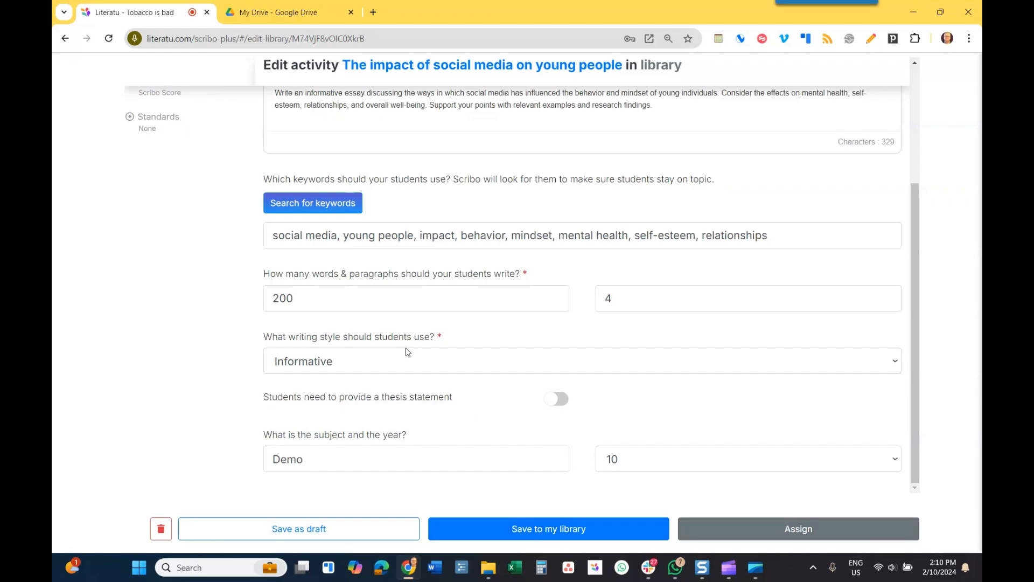
scroll(377, 286, "up", 3)
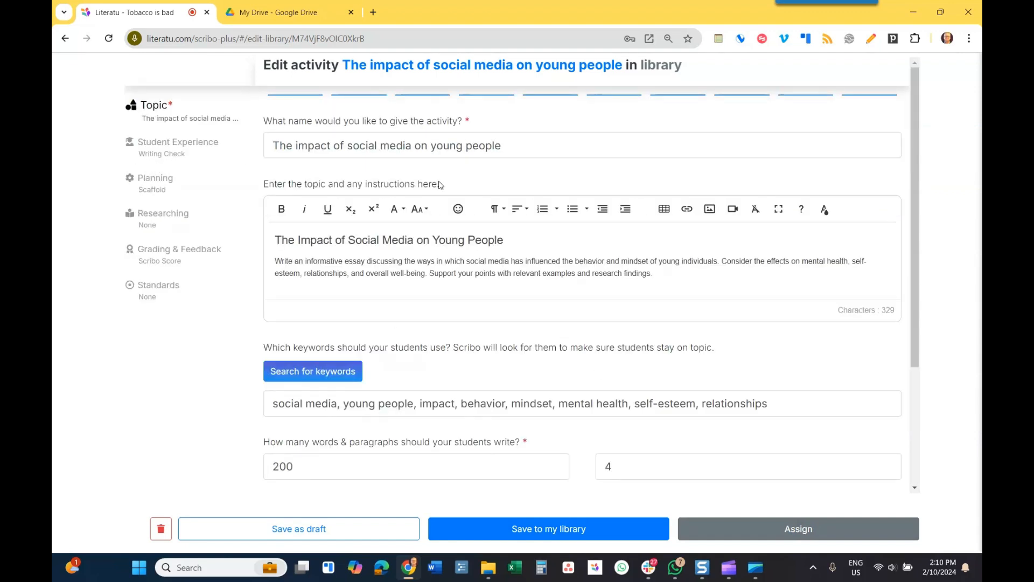
scroll(539, 280, "down", 3)
left_click(368, 368)
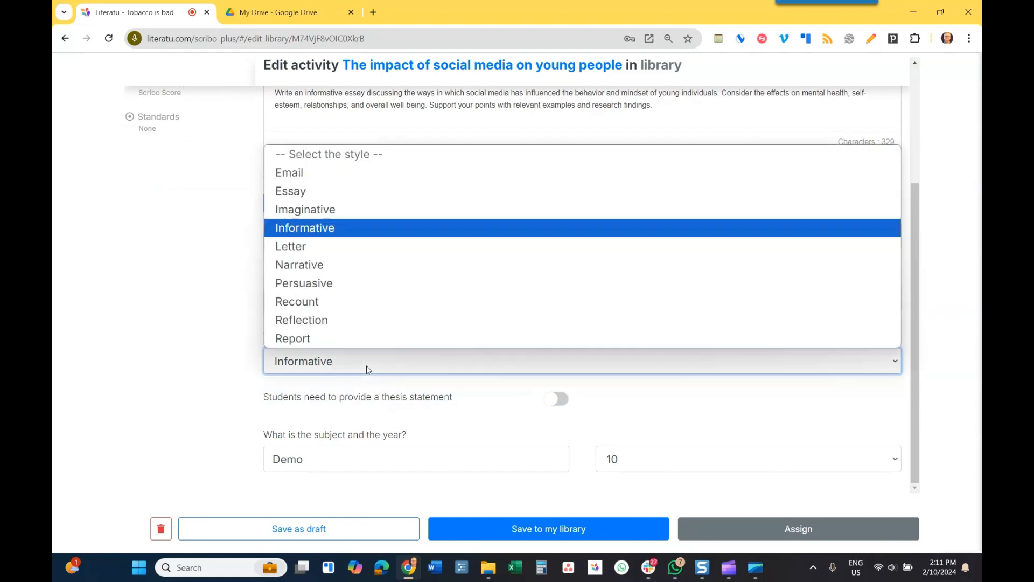
left_click(327, 229)
left_click(355, 456)
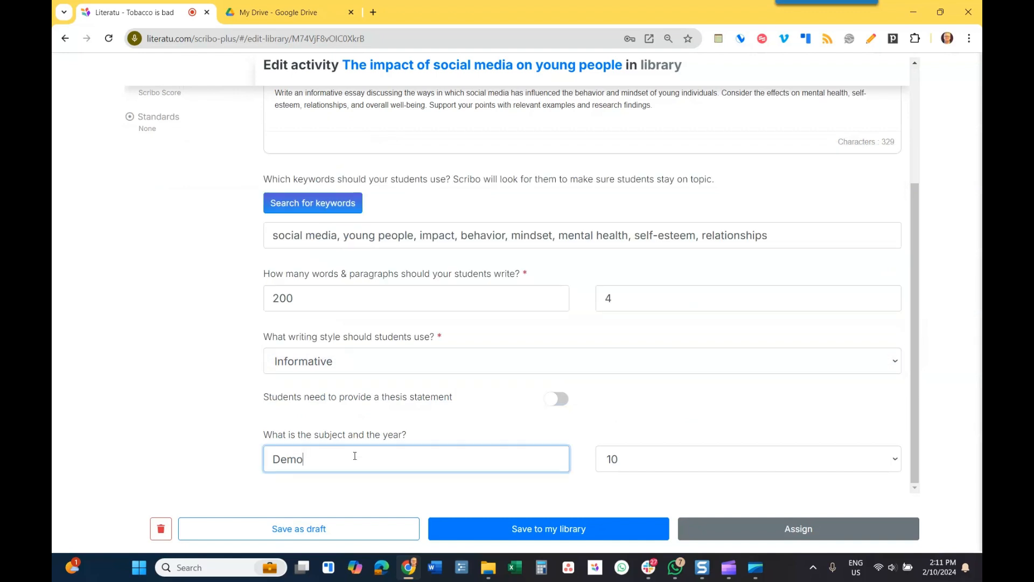
left_click_drag(355, 457, 251, 479)
type("English")
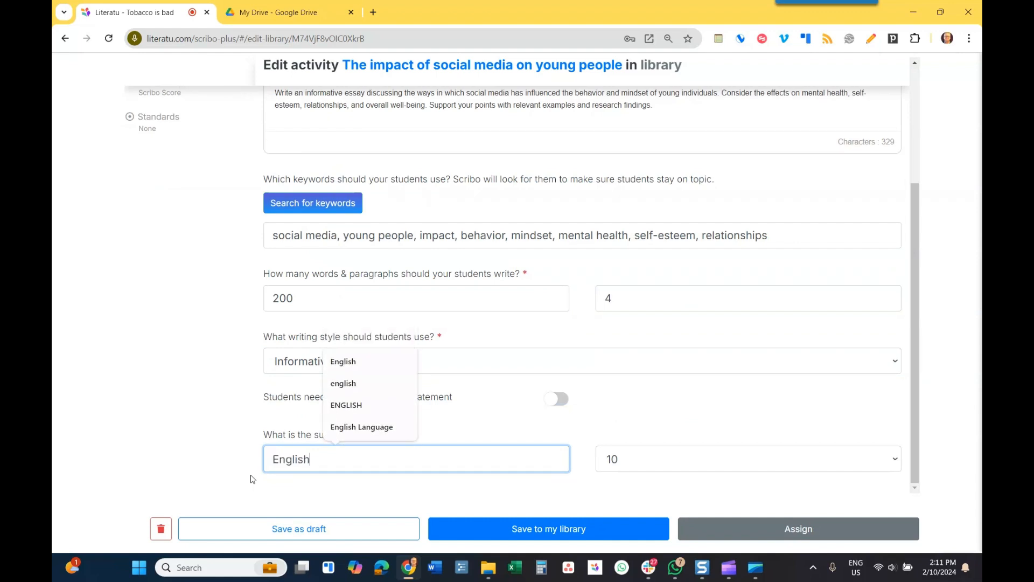
left_click(660, 461)
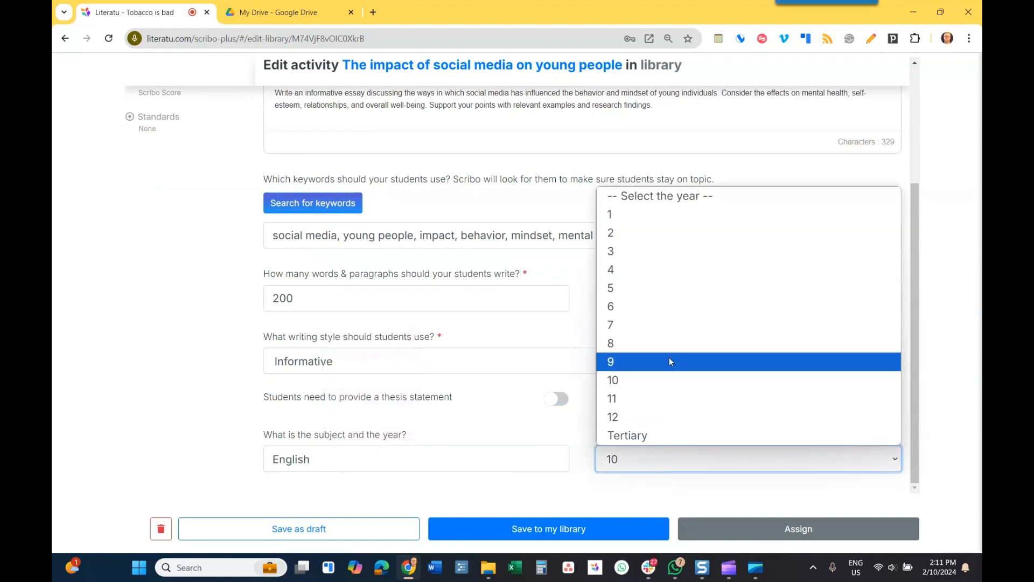
left_click(670, 305)
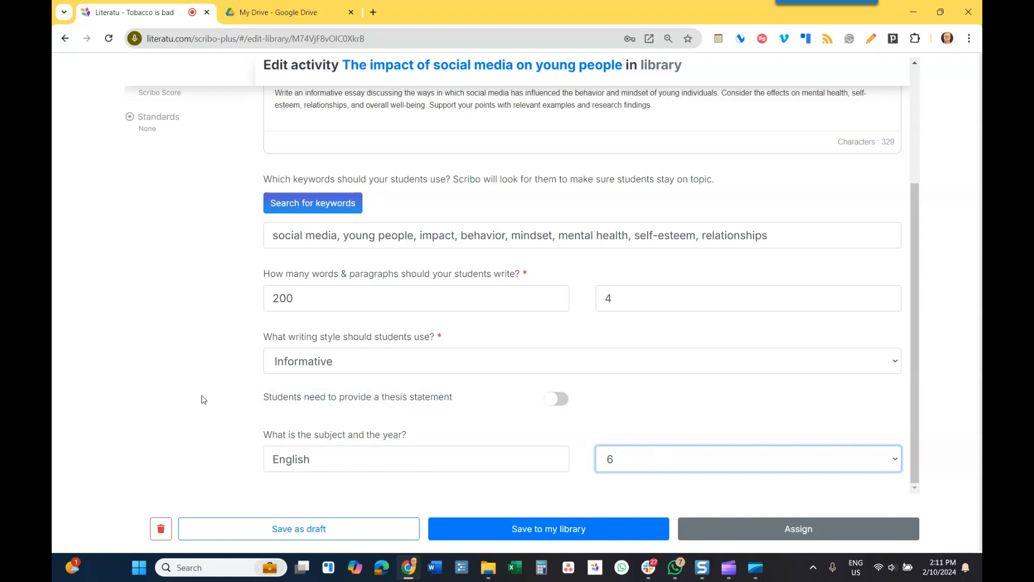
In the Student Experience settings, switch off the Vocabulary and Cohesives feedback categories.
scroll(204, 400, "up", 3)
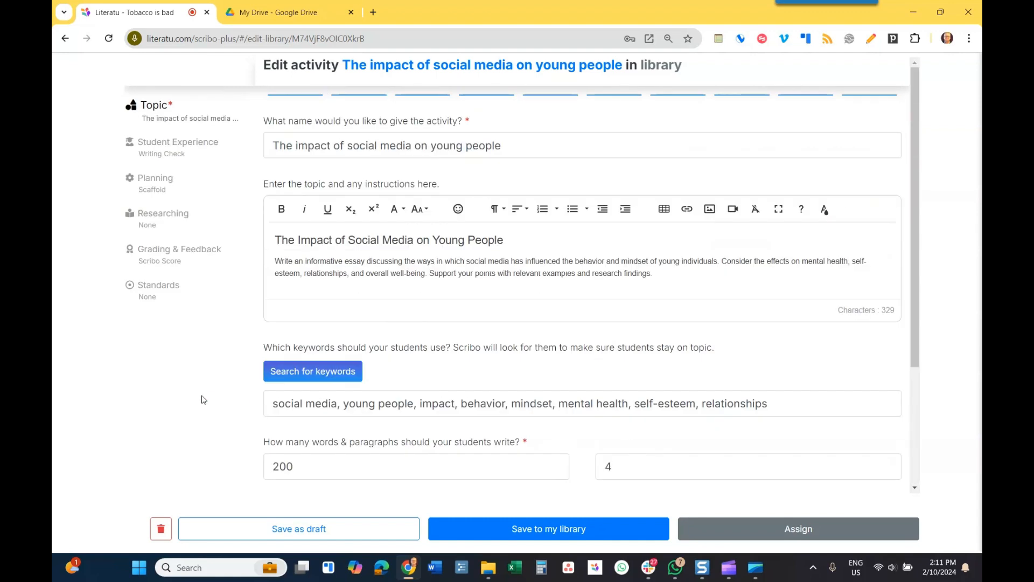
left_click(187, 157)
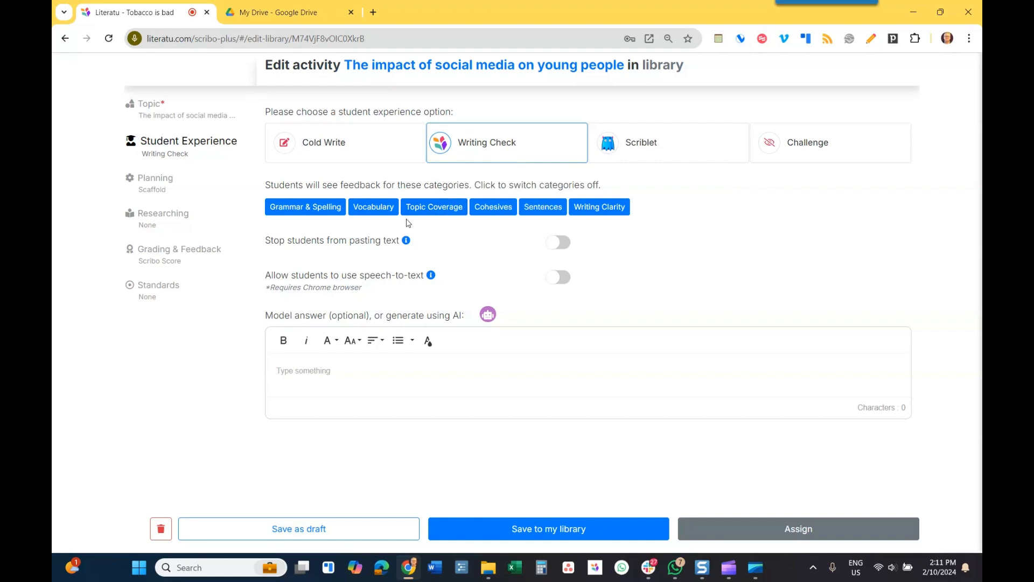
left_click(373, 209)
left_click(487, 211)
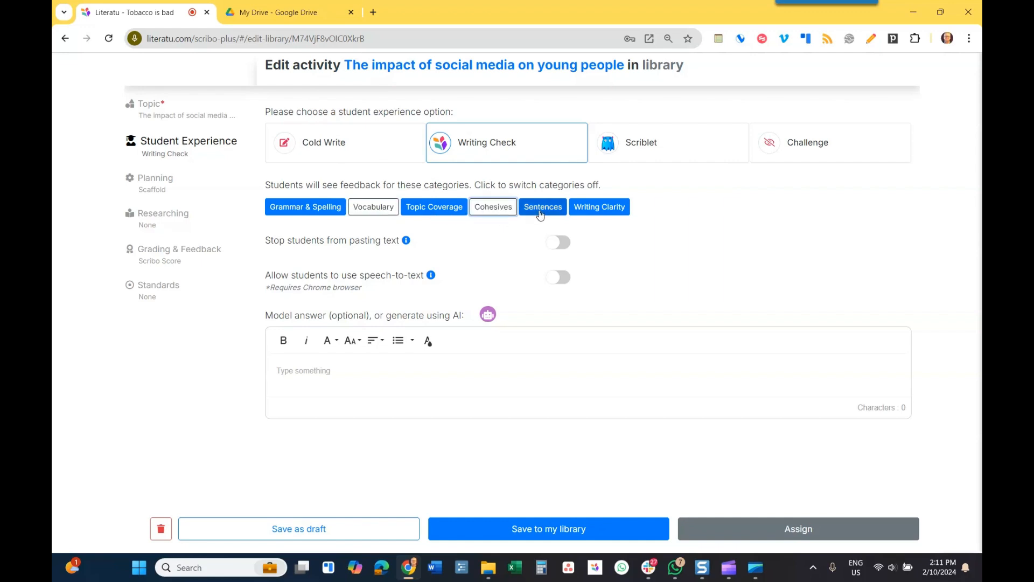
Switch off the Sentences and Writing Clarity feedback categories, and turn them back on together with Cohesives and Vocabulary.
left_click(542, 210)
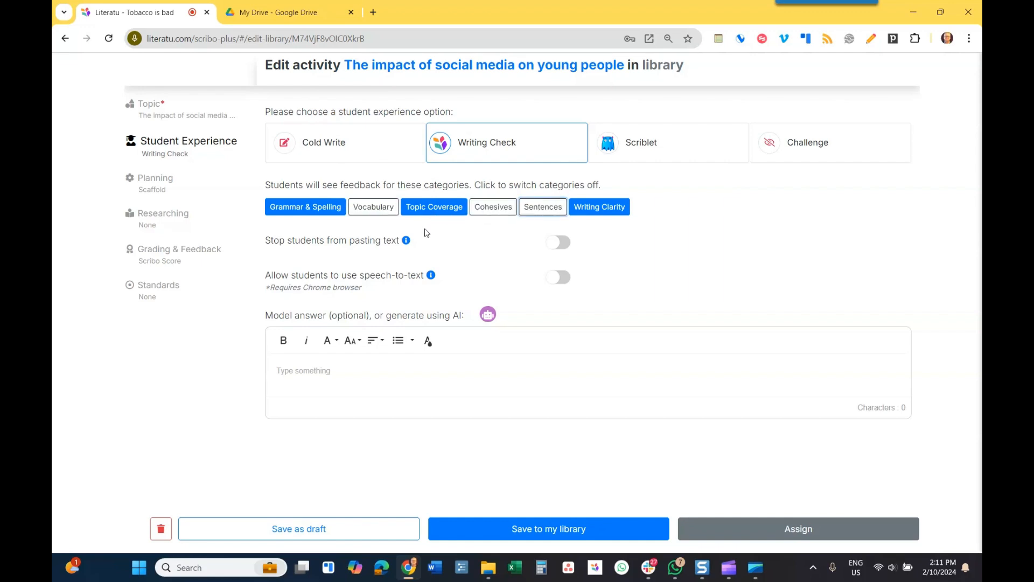
left_click(599, 211)
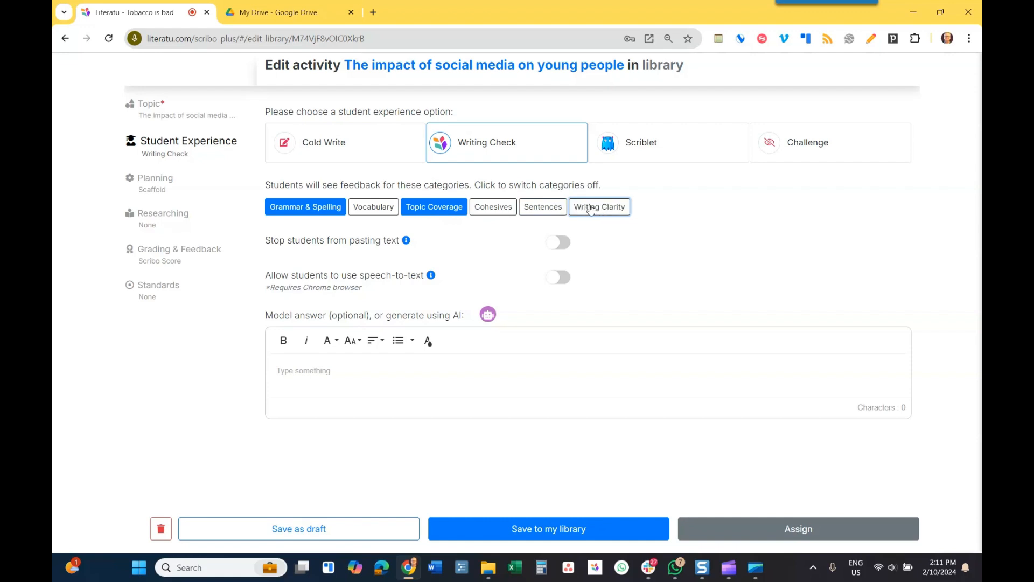
left_click(591, 210)
left_click(542, 211)
left_click(505, 213)
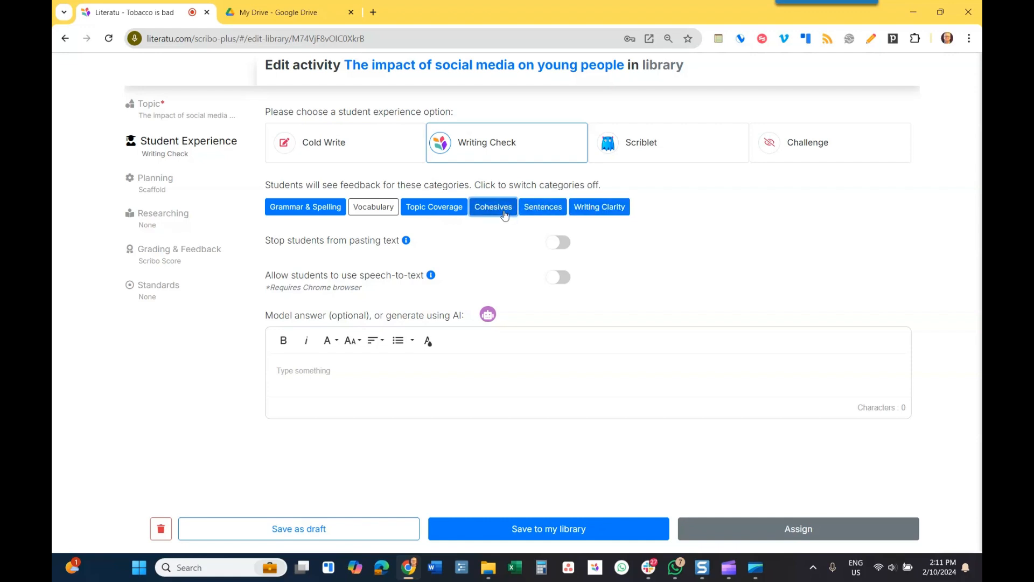
left_click(385, 215)
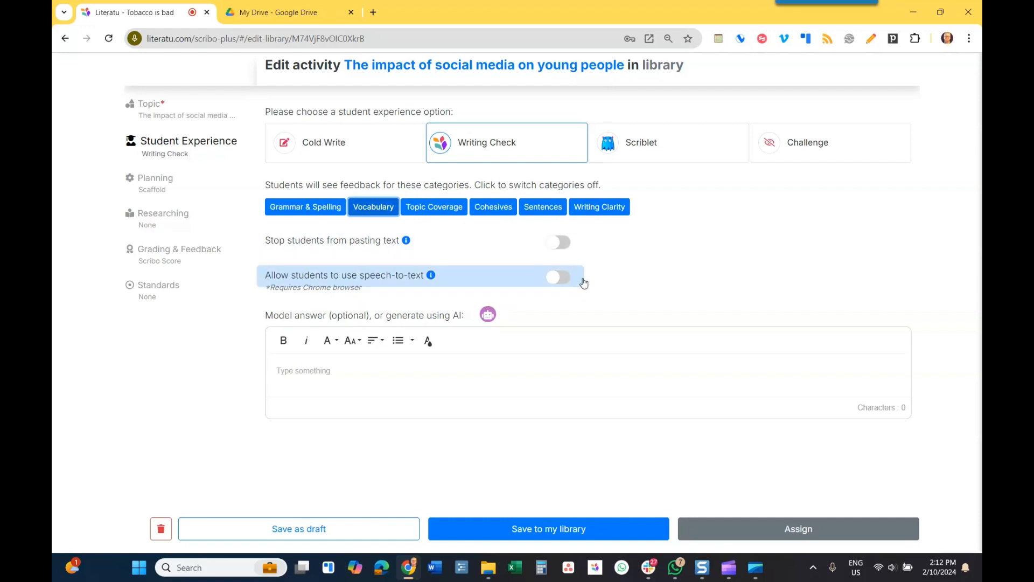
Turn on the option that stops students from pasting text, and toggle student speech-to-text on and off again.
left_click(560, 244)
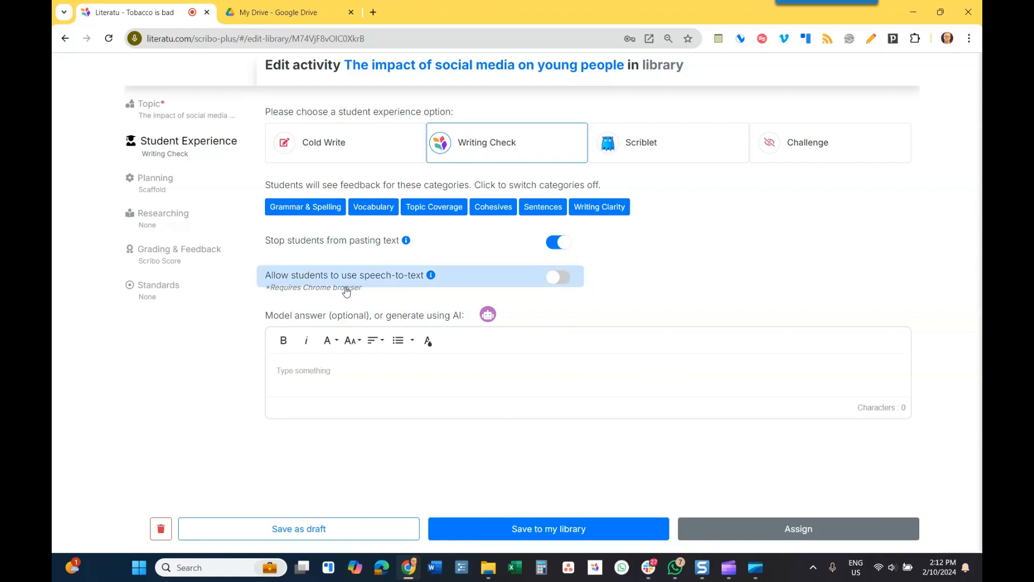
left_click(544, 278)
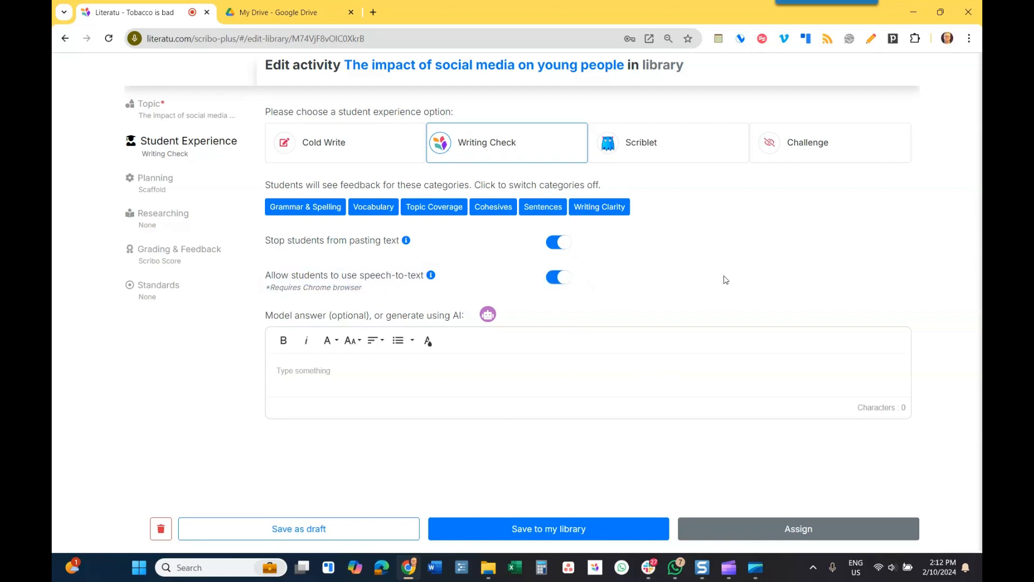
left_click(554, 281)
In the Planning settings, open the scaffold on social media's impact to review its contents, and close it.
left_click(156, 183)
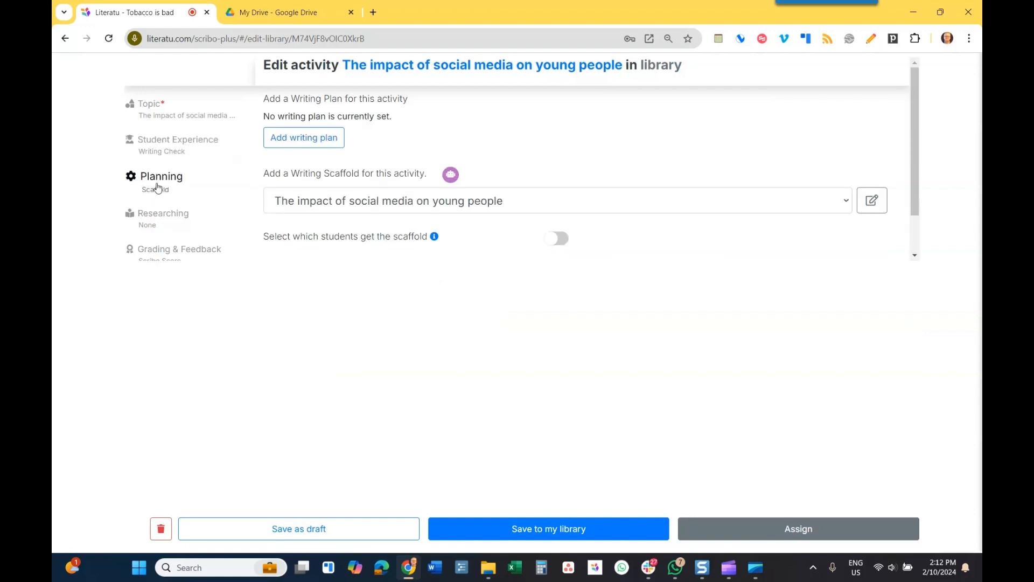
left_click(864, 197)
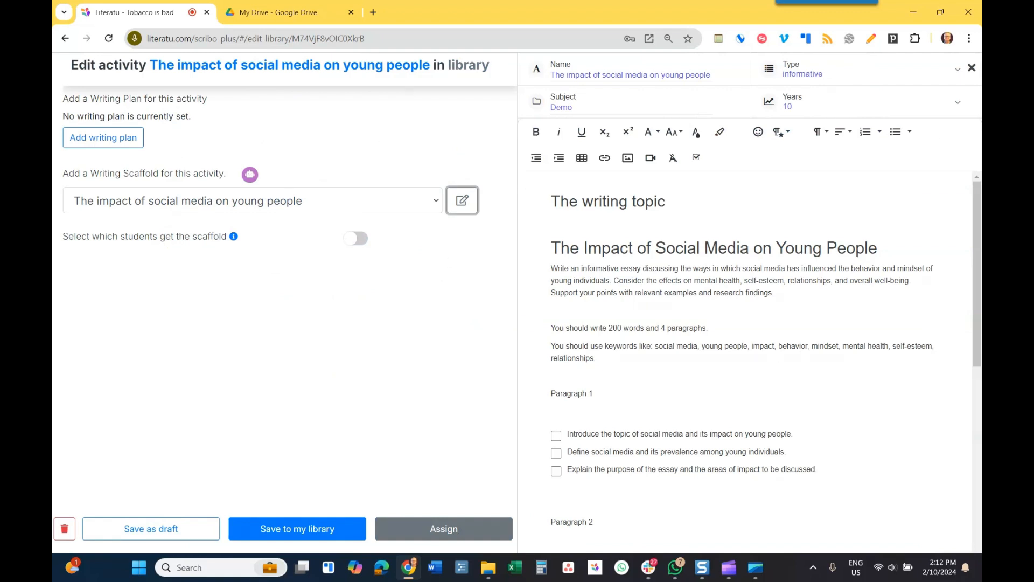
left_click(972, 67)
Add a writing plan to the activity, review the available plan types, keep Cause / Effect, and save the plan.
left_click(302, 141)
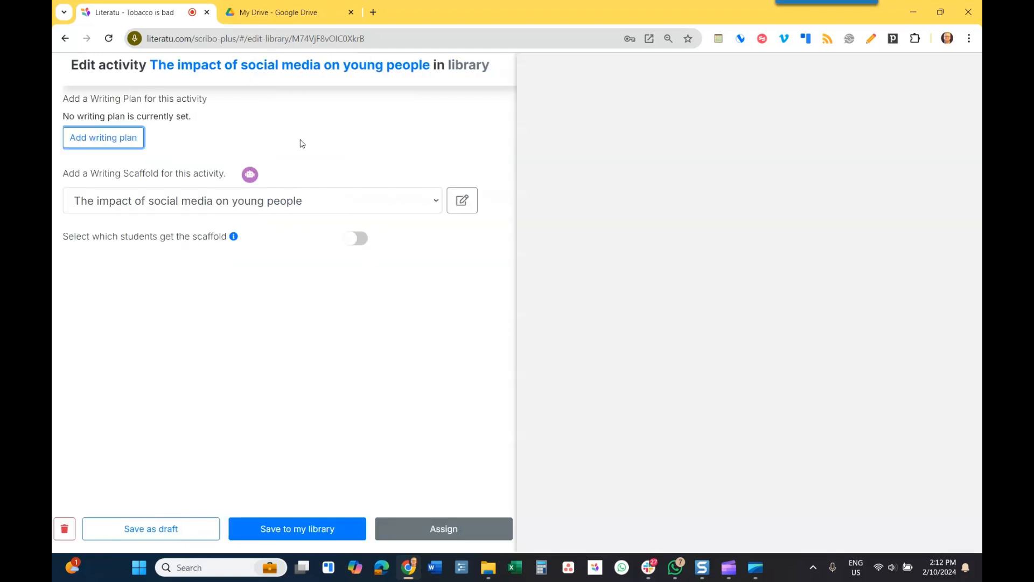
left_click(659, 126)
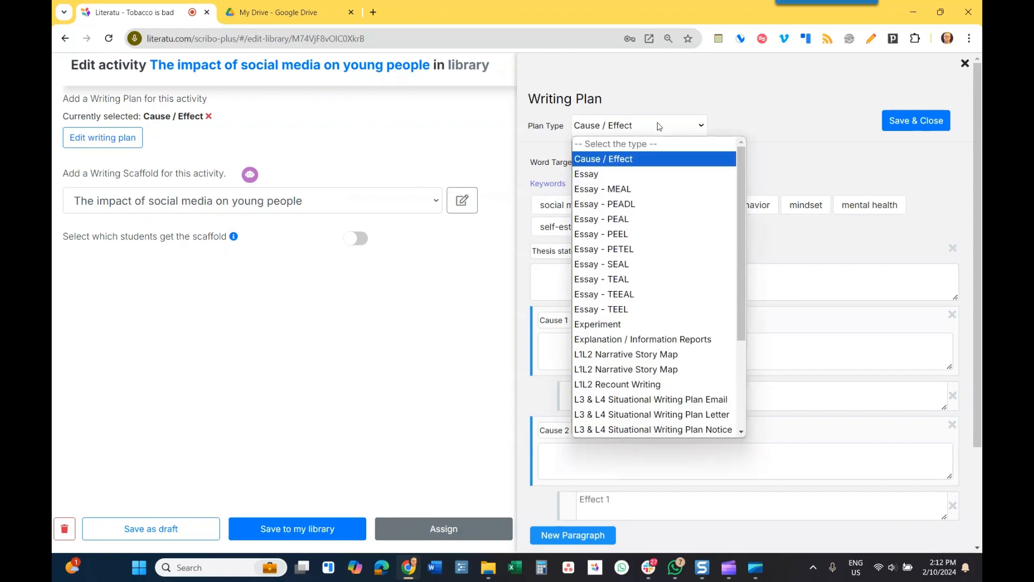
left_click_drag(739, 218, 761, 192)
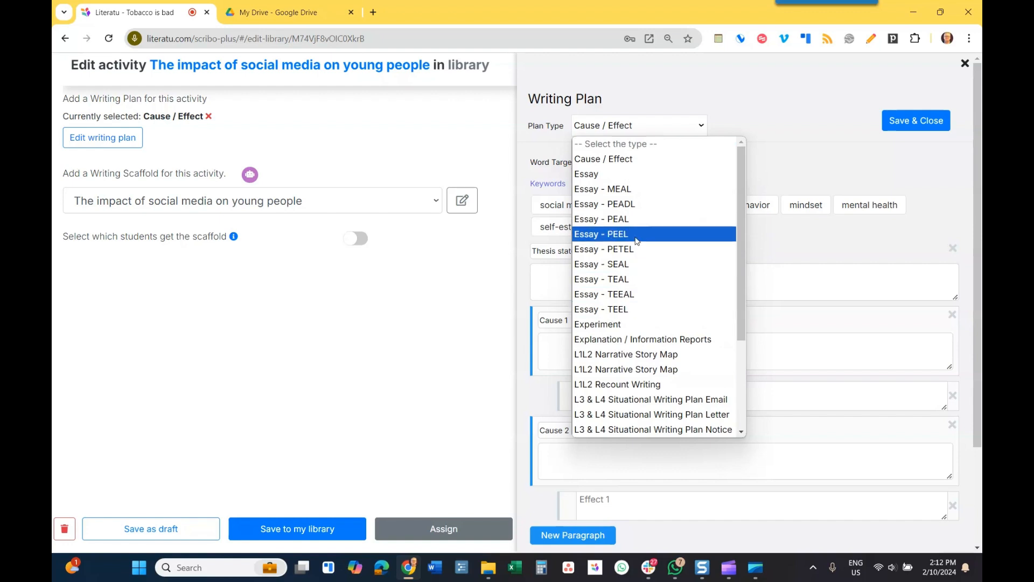
left_click(780, 184)
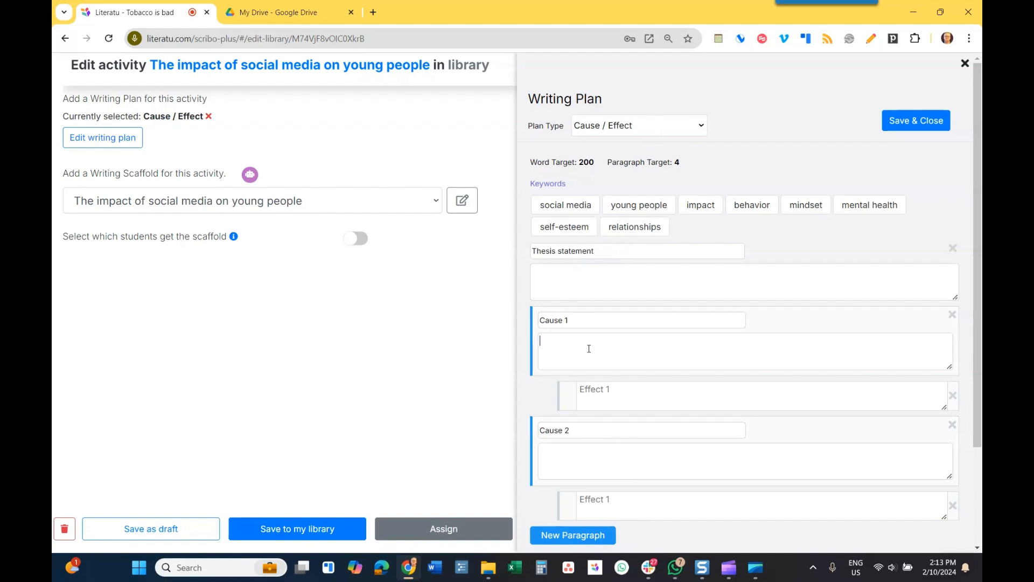
left_click(928, 125)
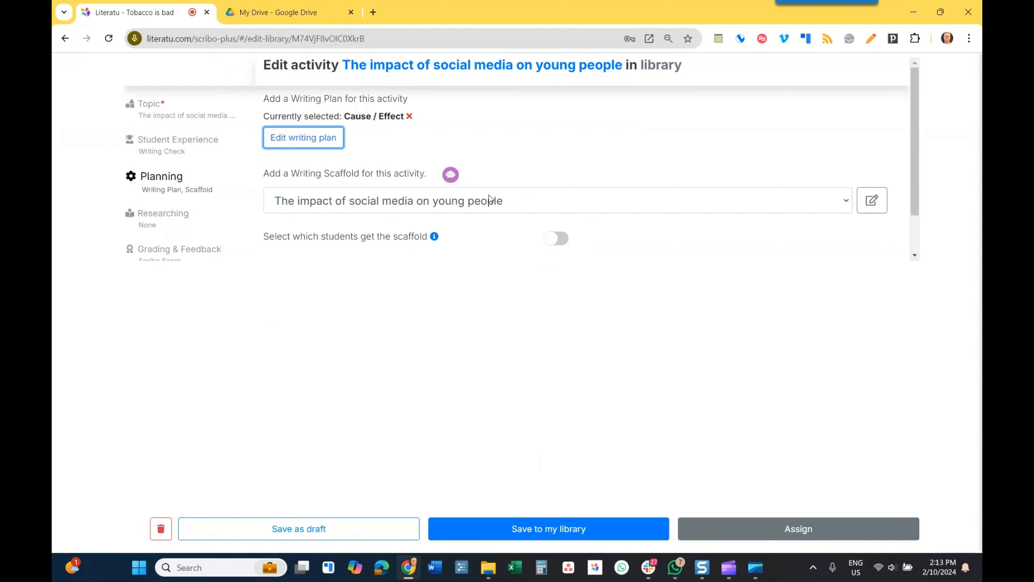
Reopen the activity's writing scaffold for another look at its content and writing type, and close it unchanged.
left_click(559, 202)
left_click(872, 200)
left_click(872, 200)
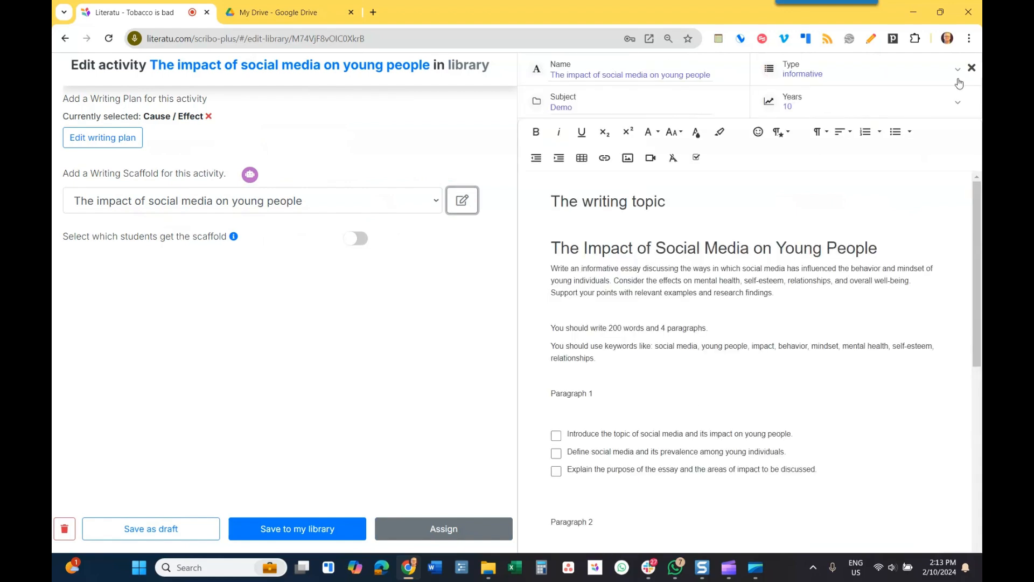
left_click(974, 70)
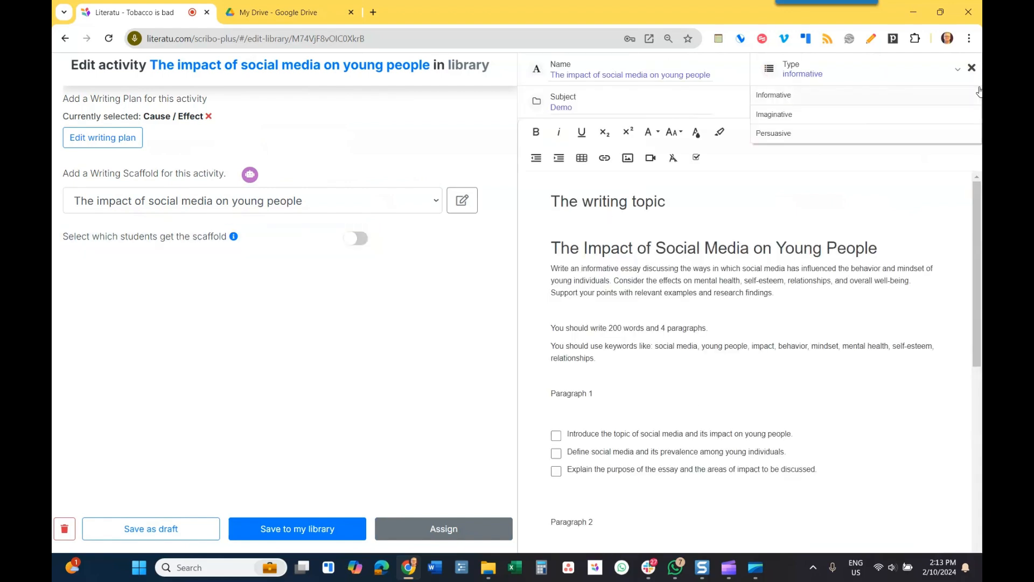
left_click(973, 69)
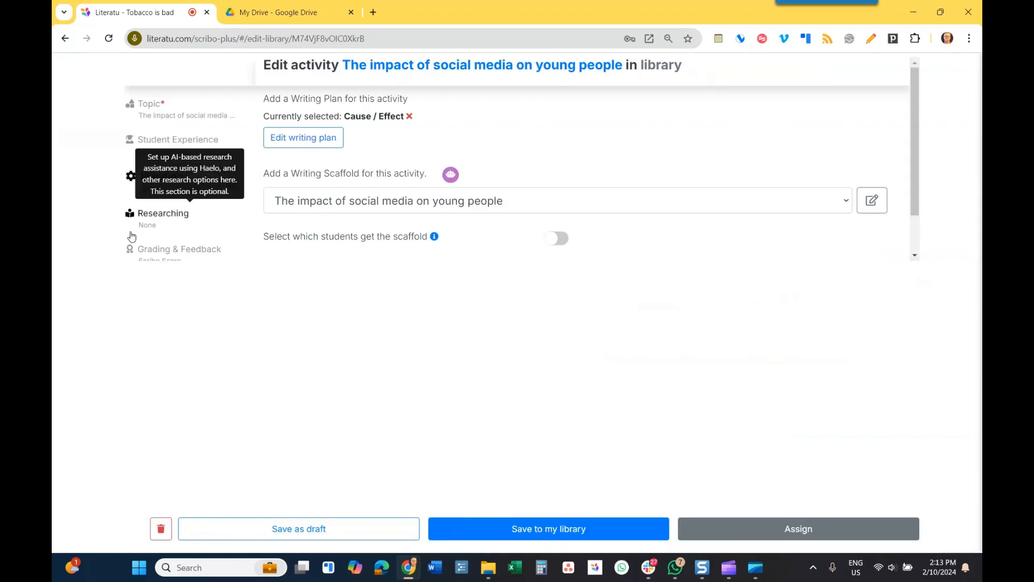
Examine the citation format options in the Researching settings, leaving citations as not required.
left_click(165, 216)
left_click(395, 176)
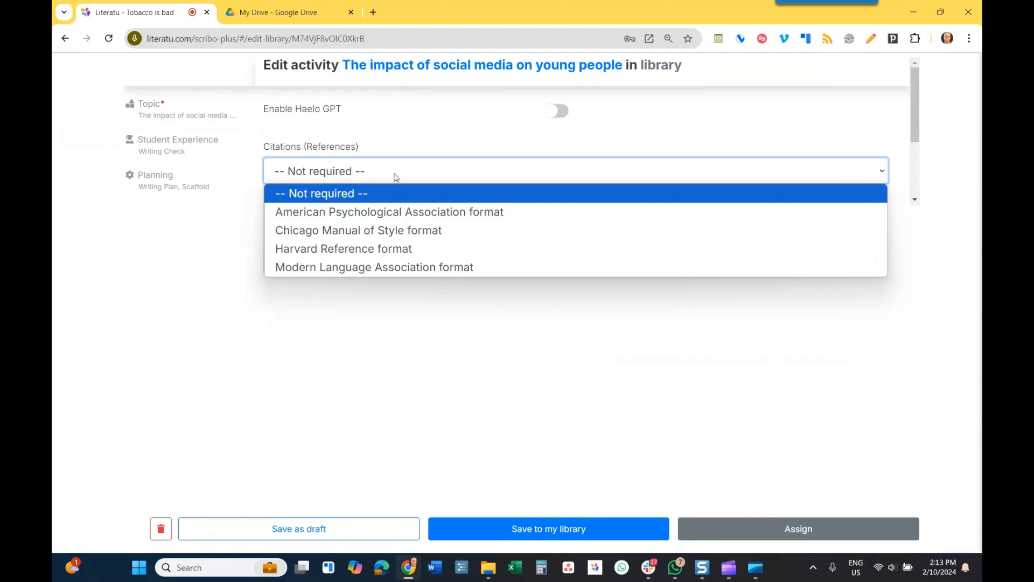
left_click(395, 176)
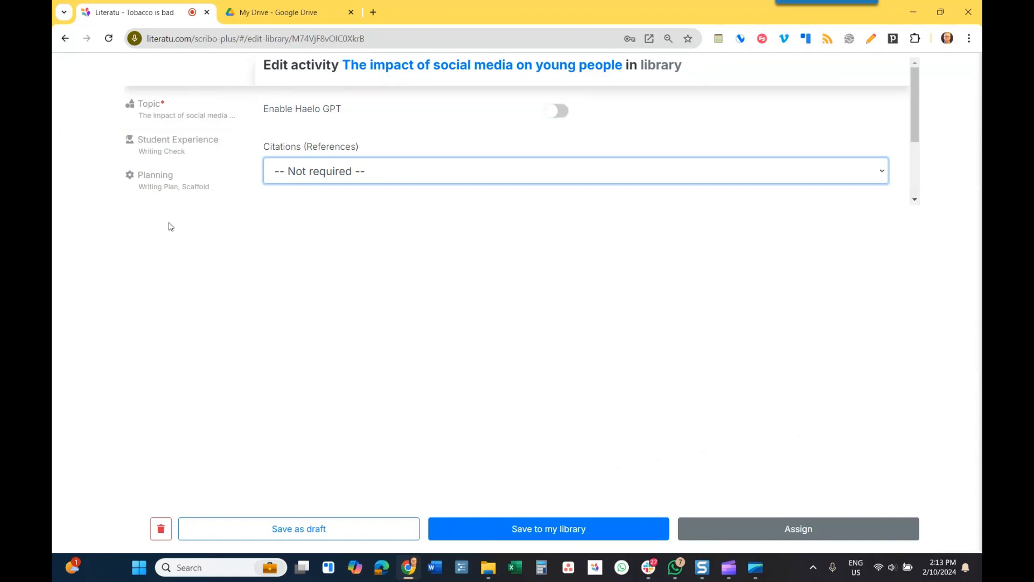
scroll(172, 194, "down", 1)
scroll(175, 197, "down", 1)
scroll(176, 197, "up", 2)
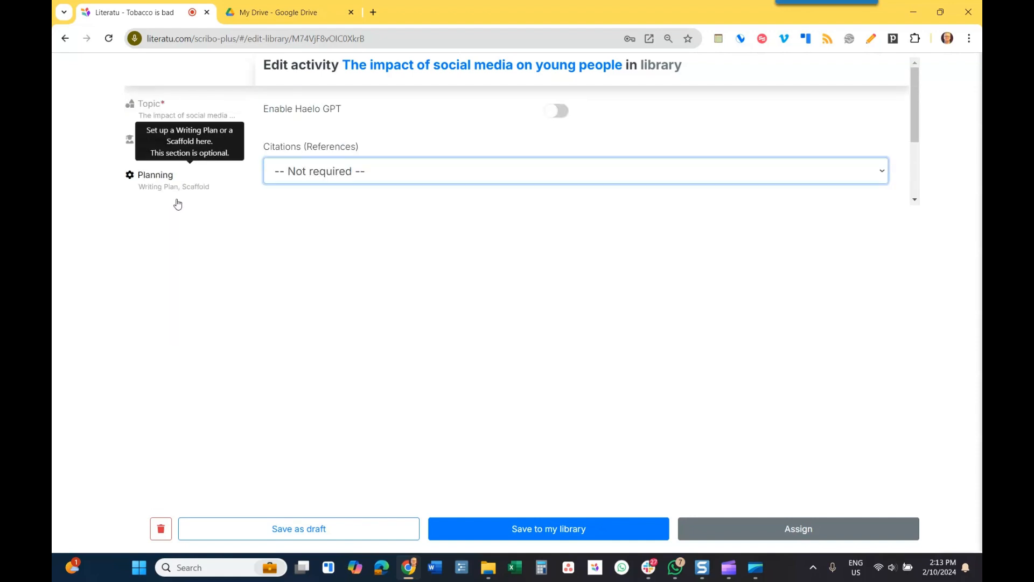
scroll(222, 199, "down", 1)
scroll(222, 199, "up", 1)
In the Grading & Feedback settings, try grading with the PTE Academic Writing Rubric, and switch back to automatic Scribo scoring.
left_click(159, 186)
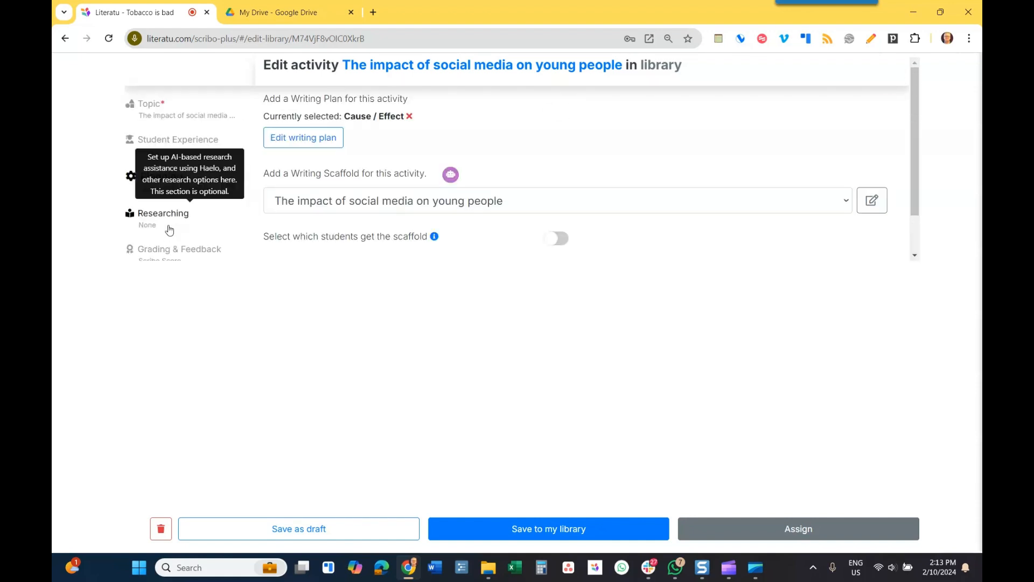
left_click(155, 253)
left_click(392, 163)
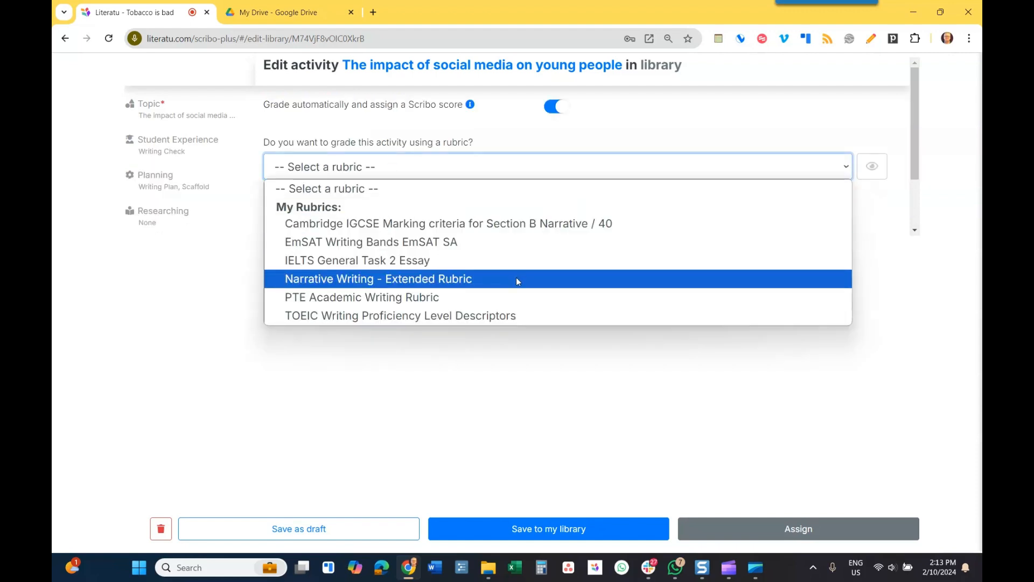
left_click(445, 305)
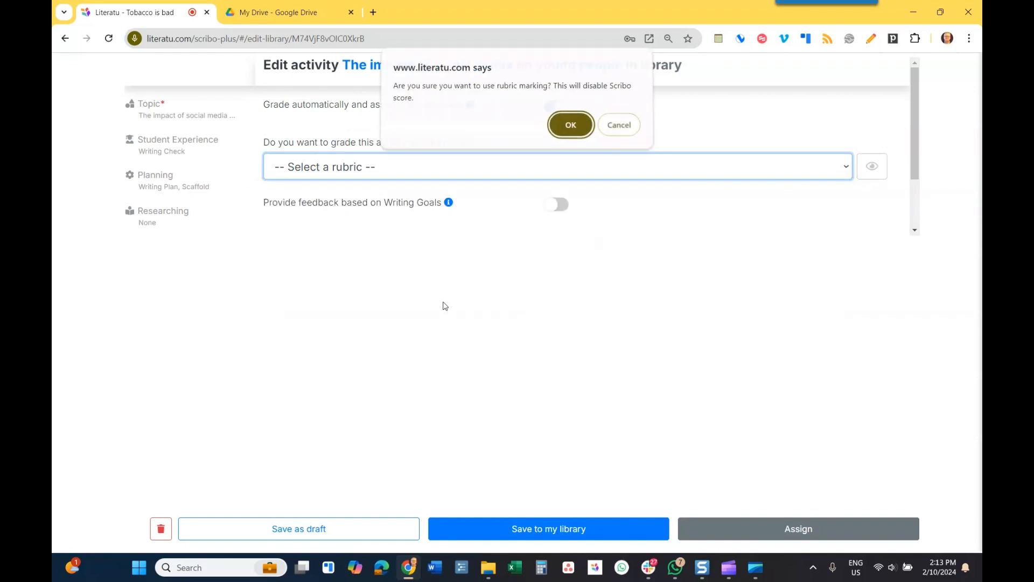
left_click(570, 128)
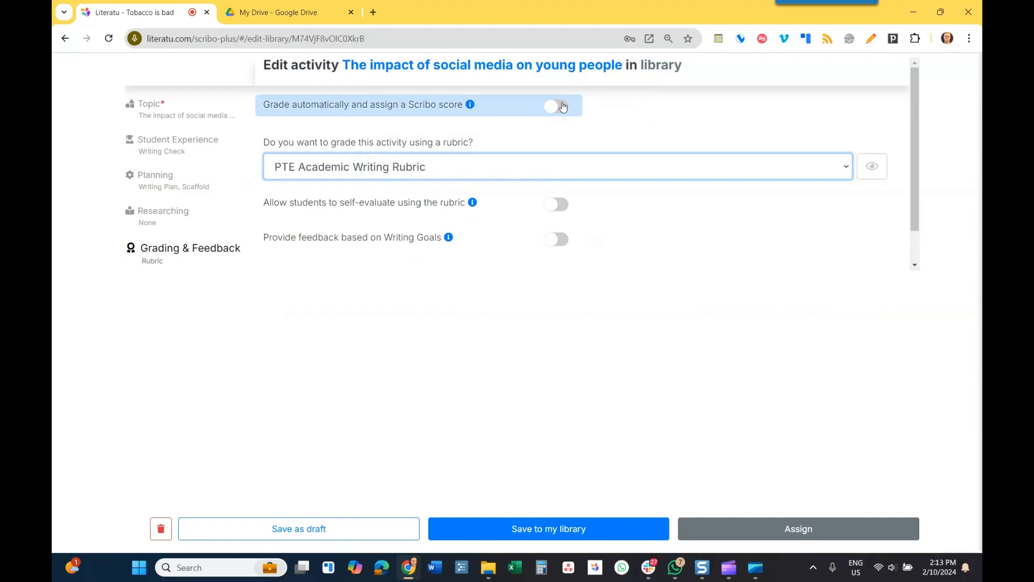
left_click(558, 107)
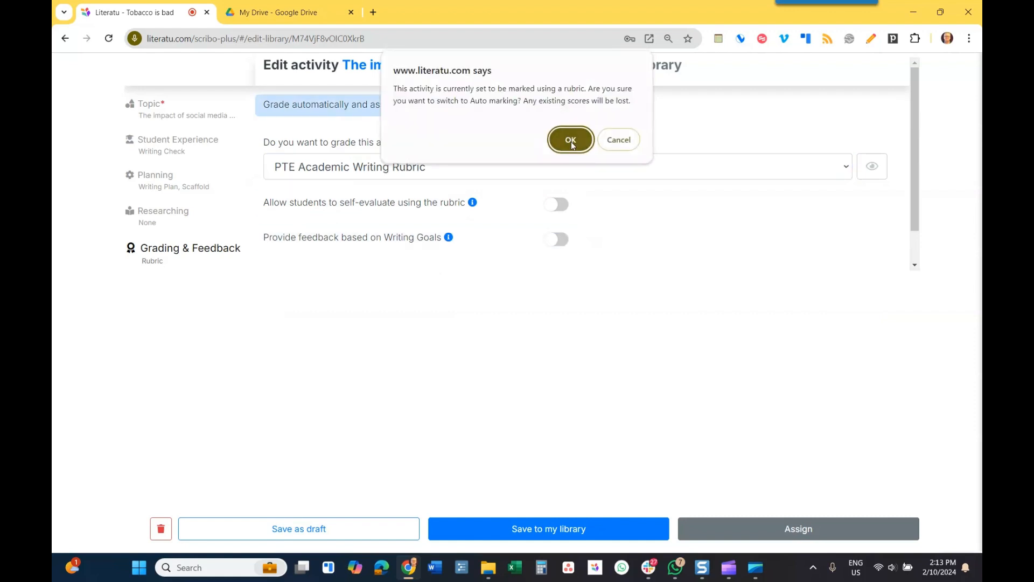
left_click(571, 141)
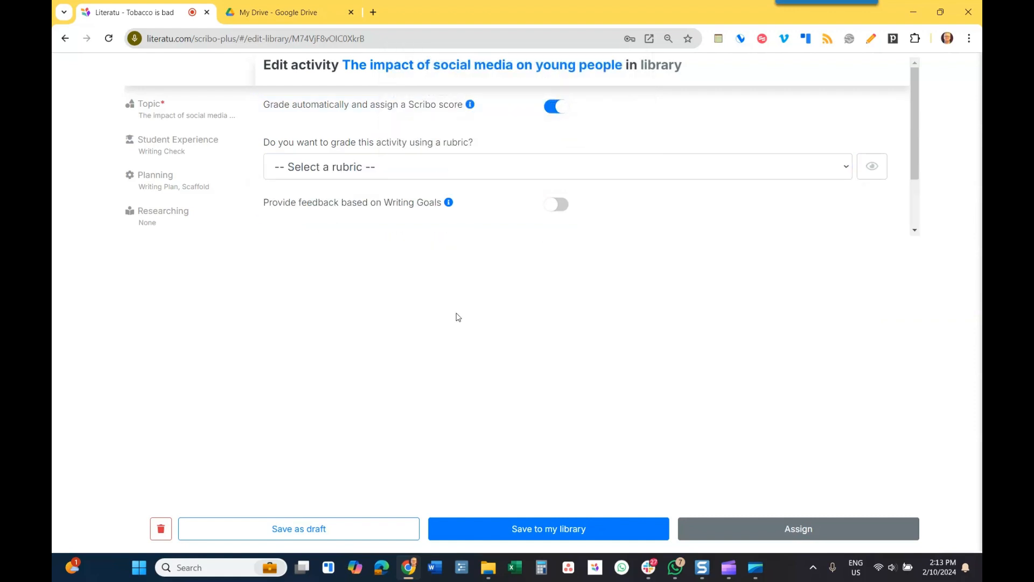
Enable feedback based on Writing Goals and select the Overall Feedback goals Glow 'n Grow, 3 ways to improve, and Is the response on topic?
left_click(561, 209)
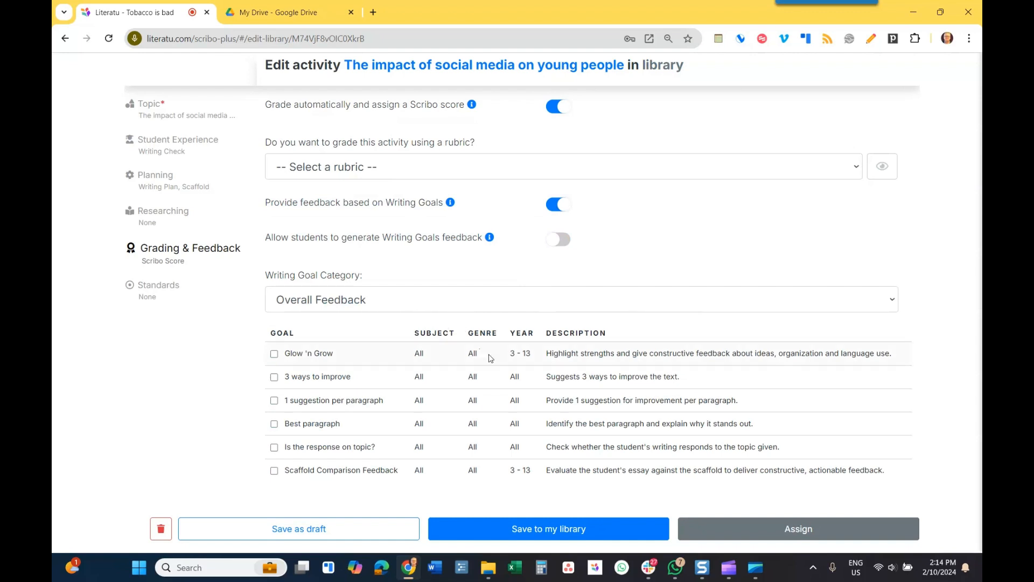
left_click(330, 304)
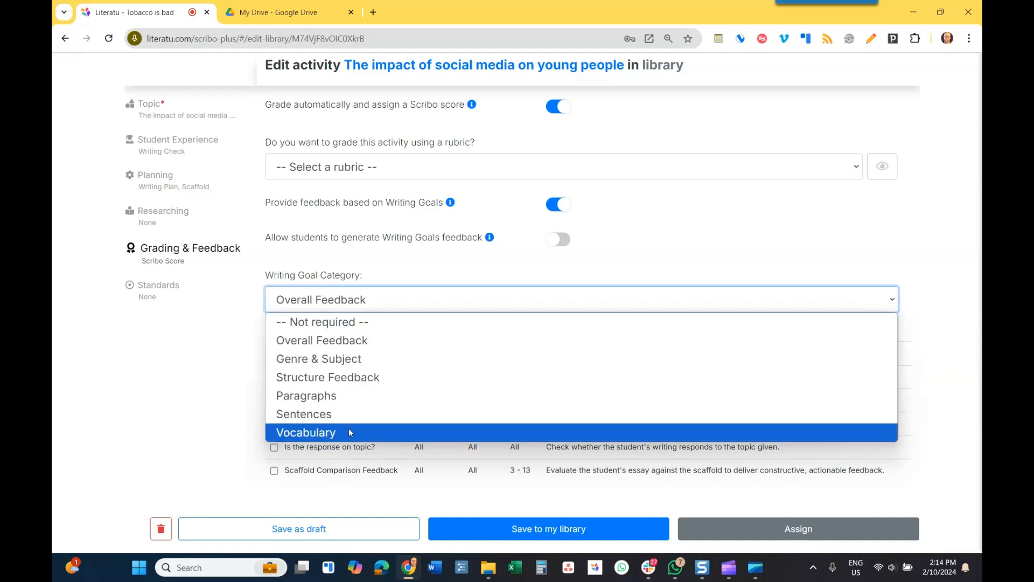
left_click(390, 306)
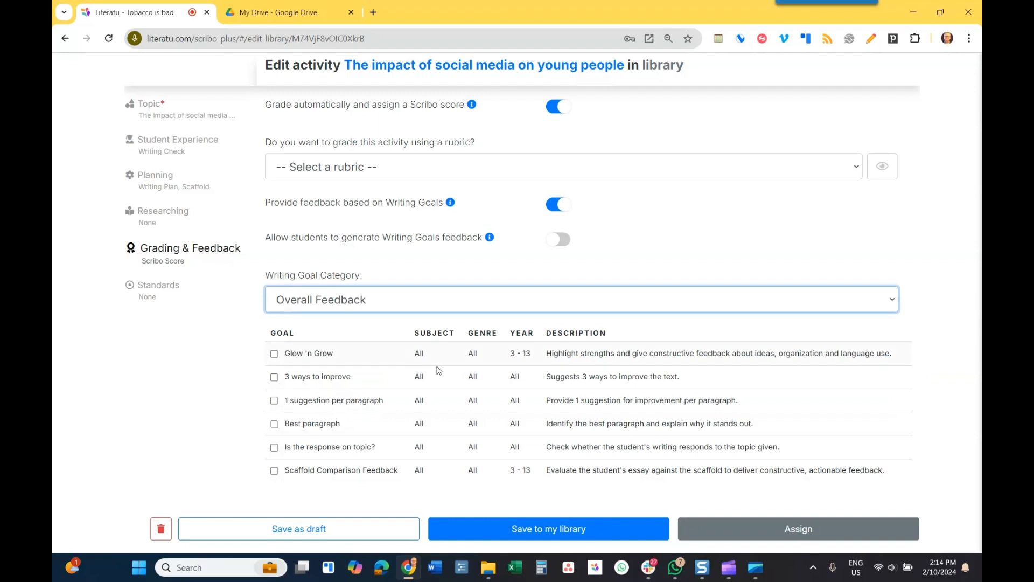
left_click(274, 354)
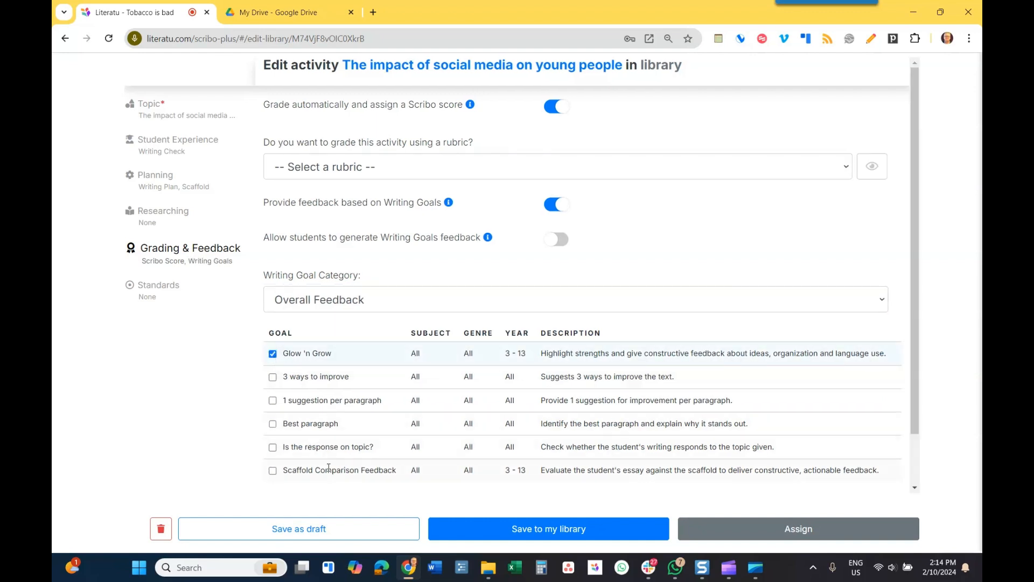
left_click(274, 377)
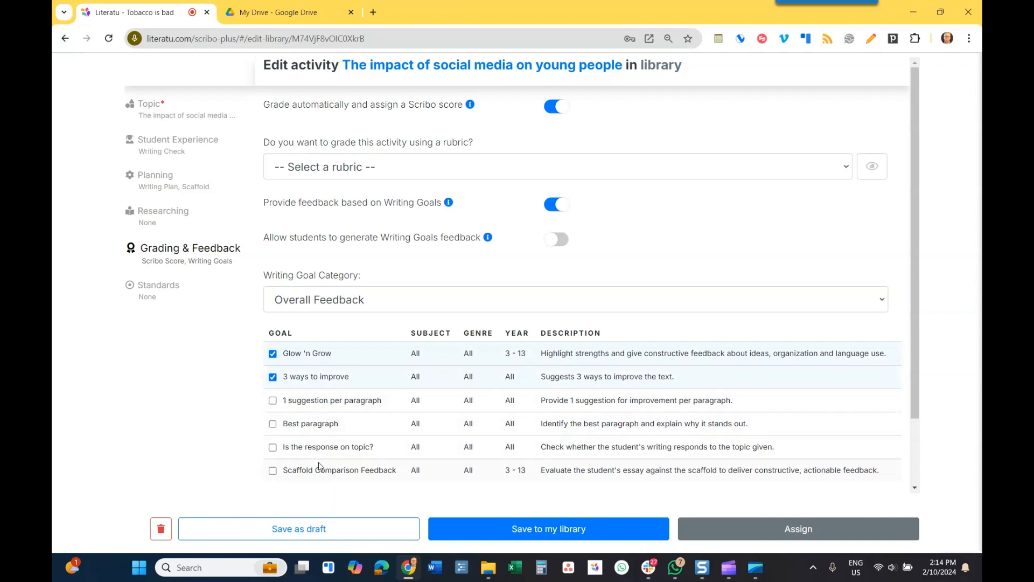
left_click(272, 448)
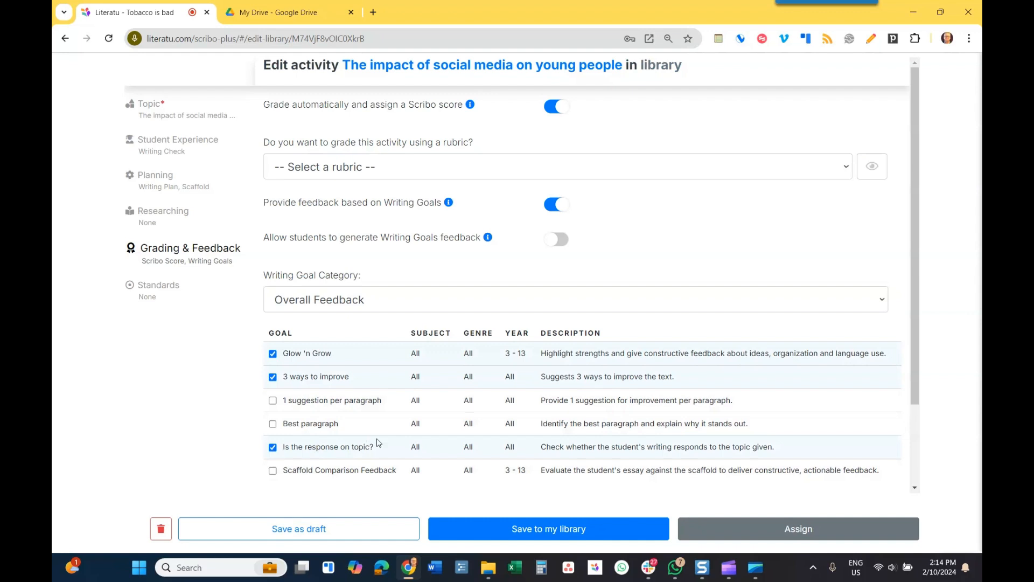
Add the PEEL Paragraph Structure goal from the Structure Feedback category, and review the list of selected writing goals.
left_click(337, 307)
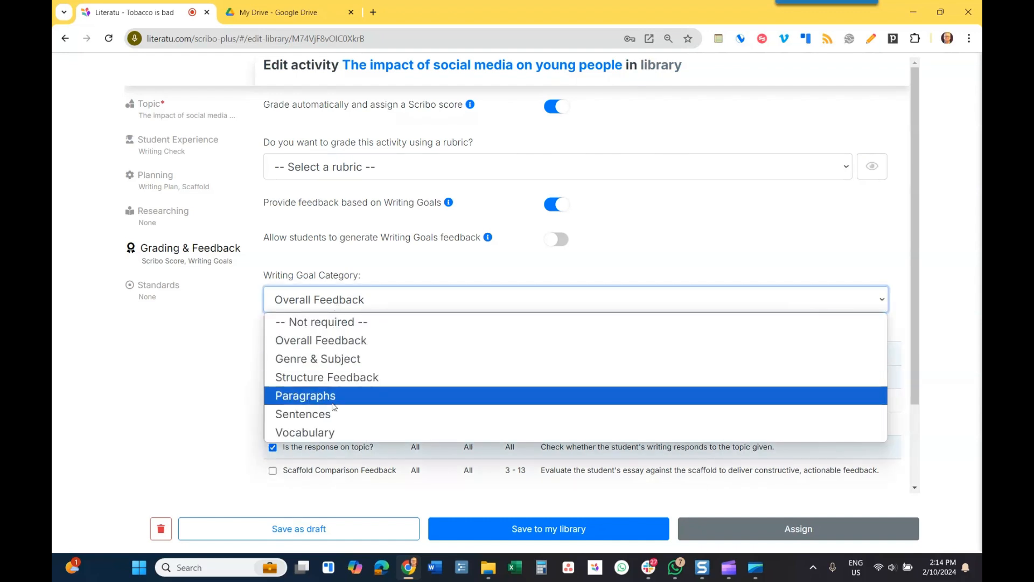
left_click(333, 382)
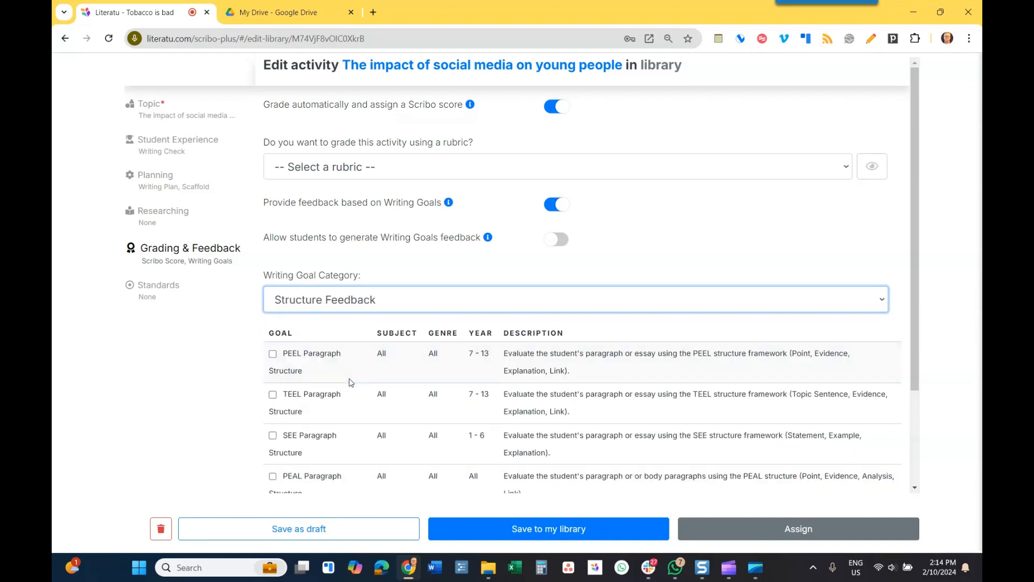
left_click(273, 354)
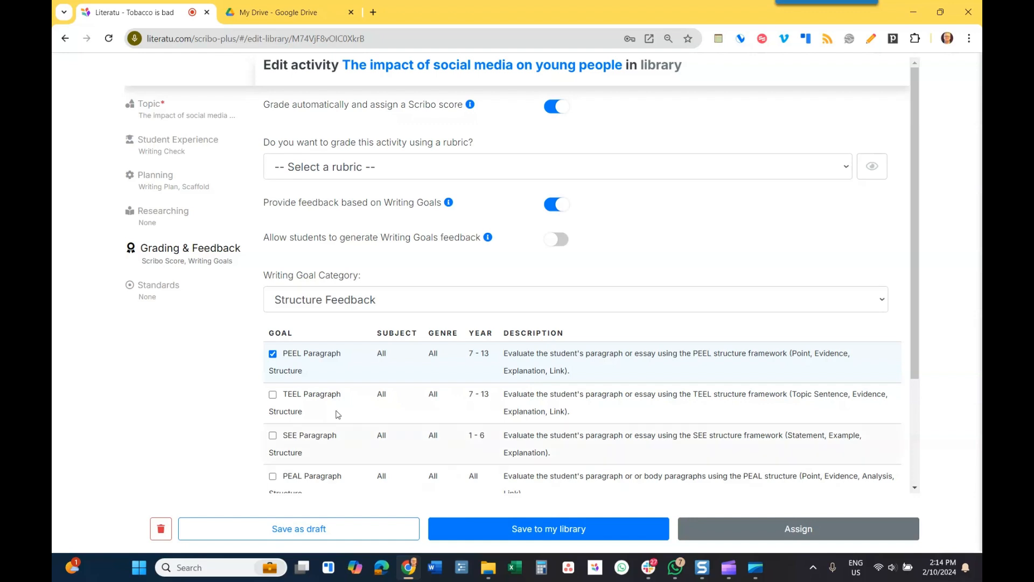
scroll(639, 290, "down", 3)
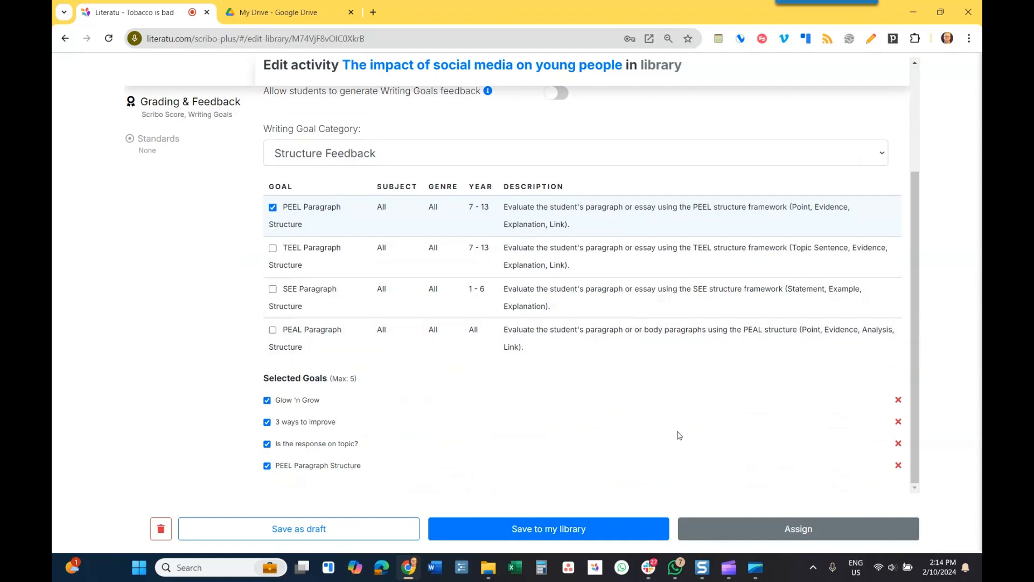
Enable checking against Standards and filter the list to Mississippi, Language Arts, year 7.
scroll(680, 435, "up", 3)
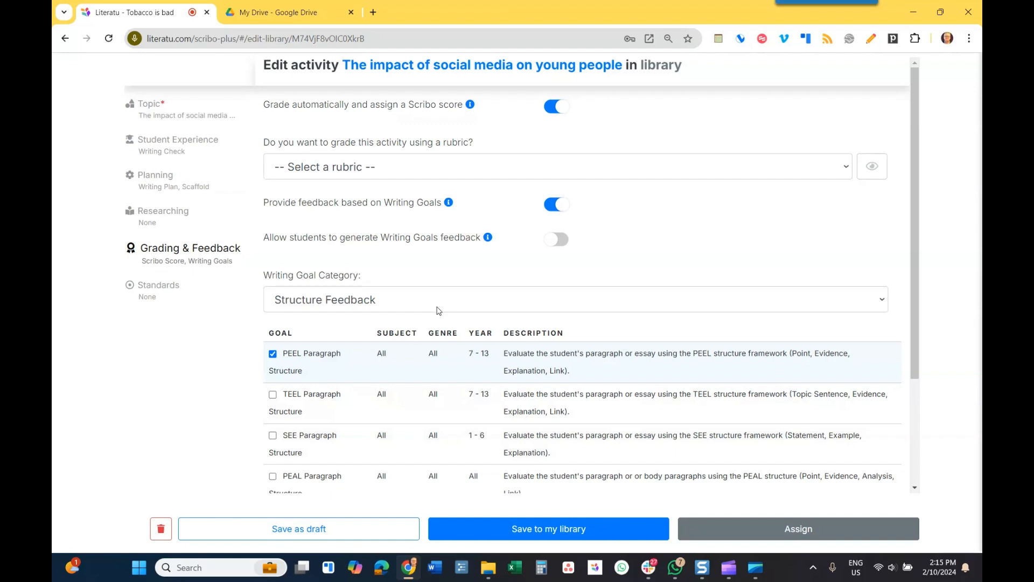
left_click(167, 292)
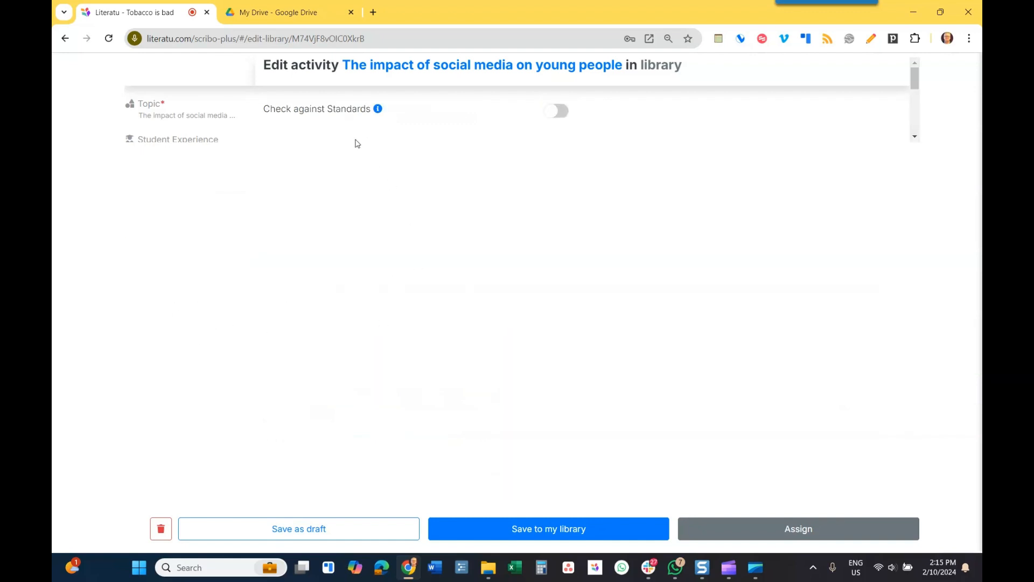
left_click(560, 113)
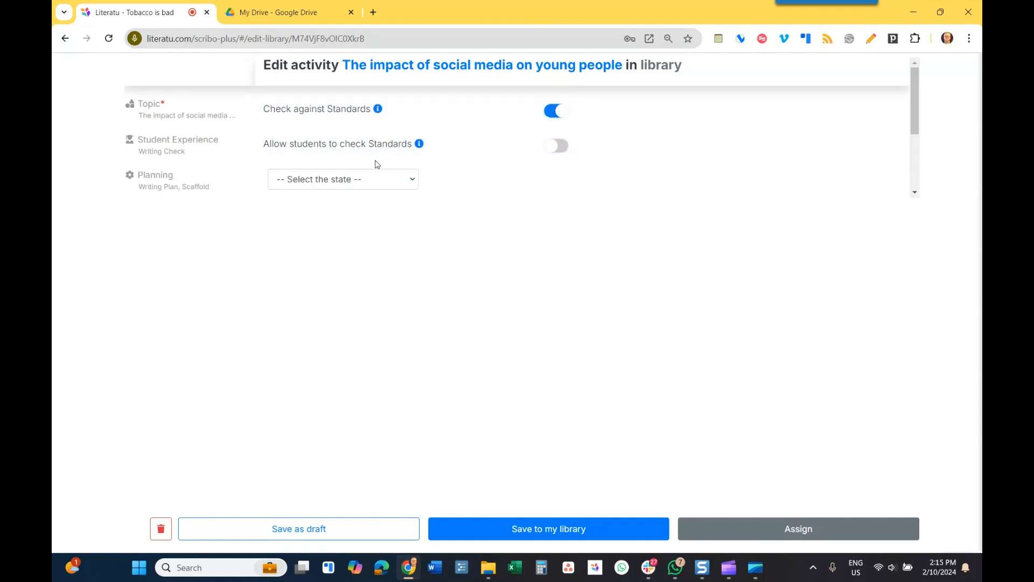
left_click(371, 181)
left_click(317, 398)
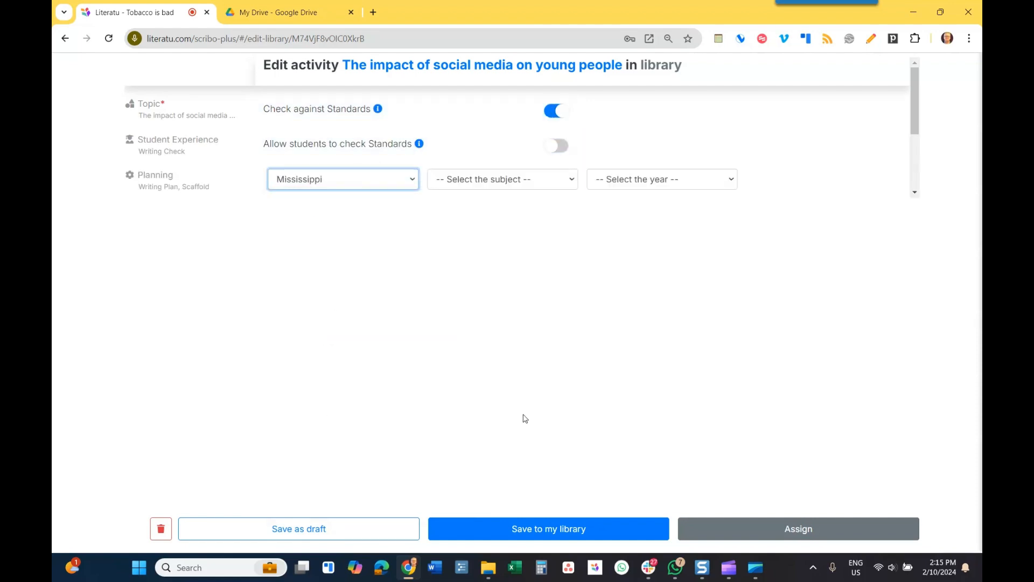
left_click(508, 177)
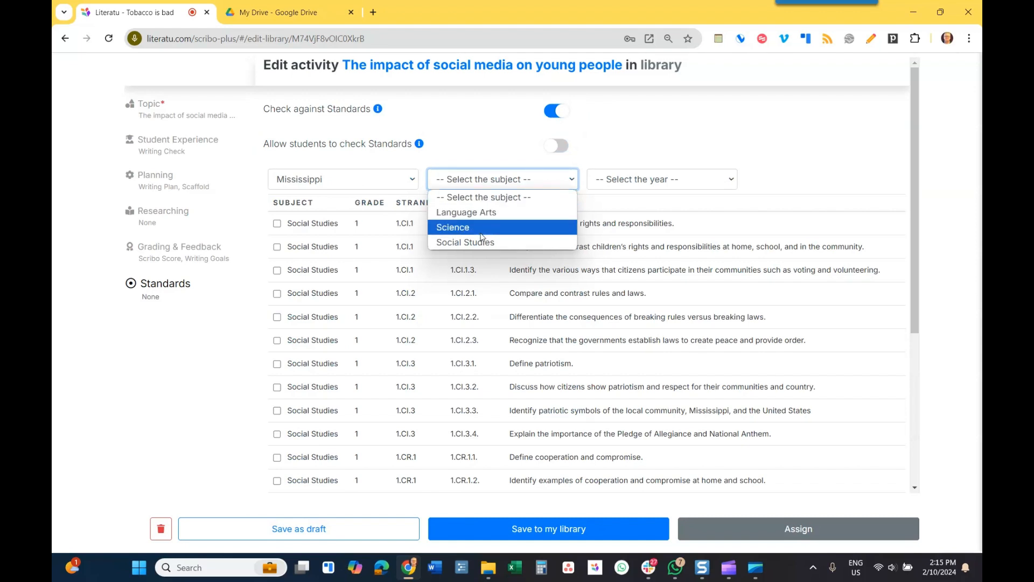
left_click(499, 211)
left_click(650, 183)
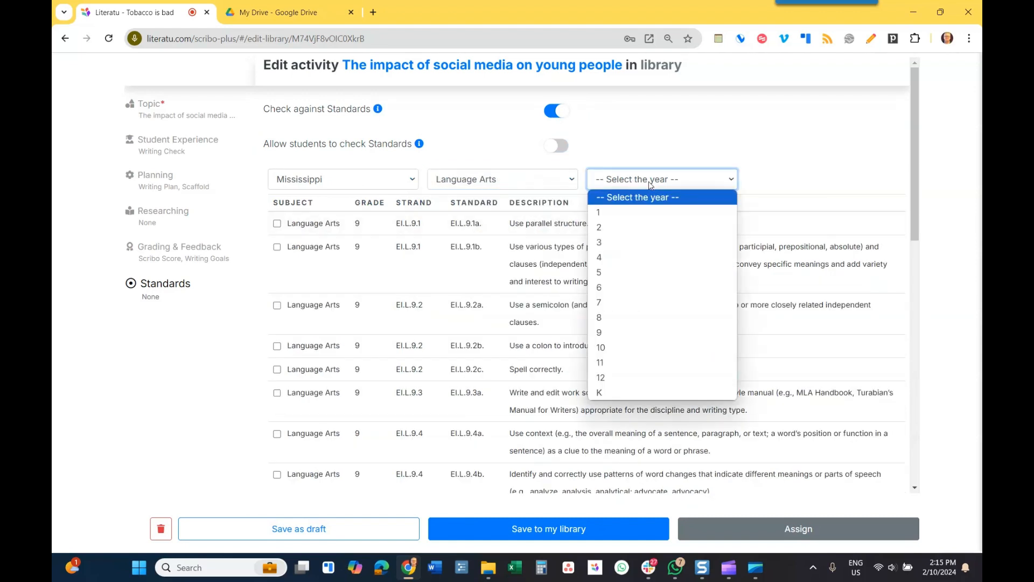
left_click(633, 303)
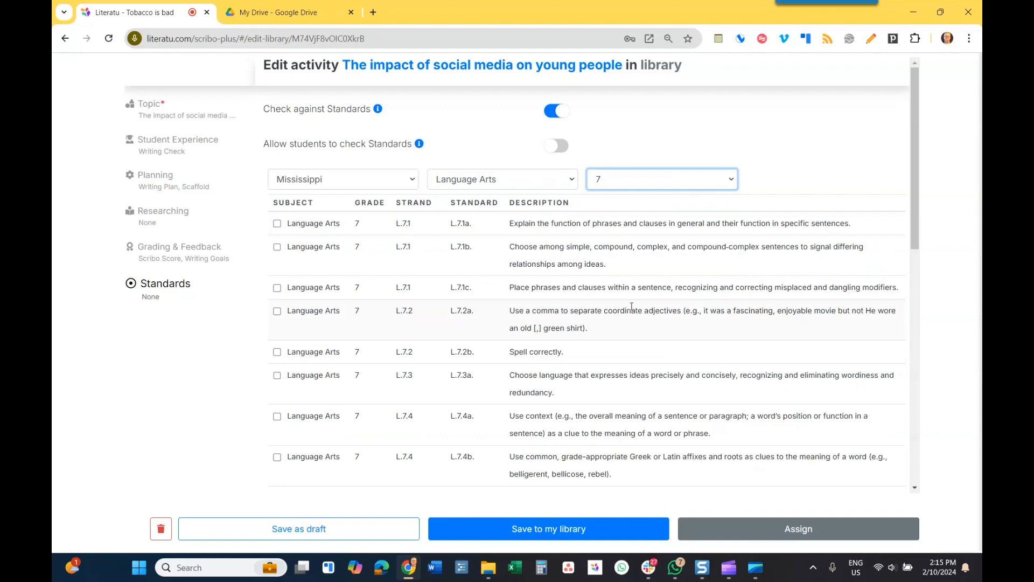
Select the Language Arts standards L.7.1c, L.7.2a, L.7.2b and L.7.3a for the activity.
left_click(316, 182)
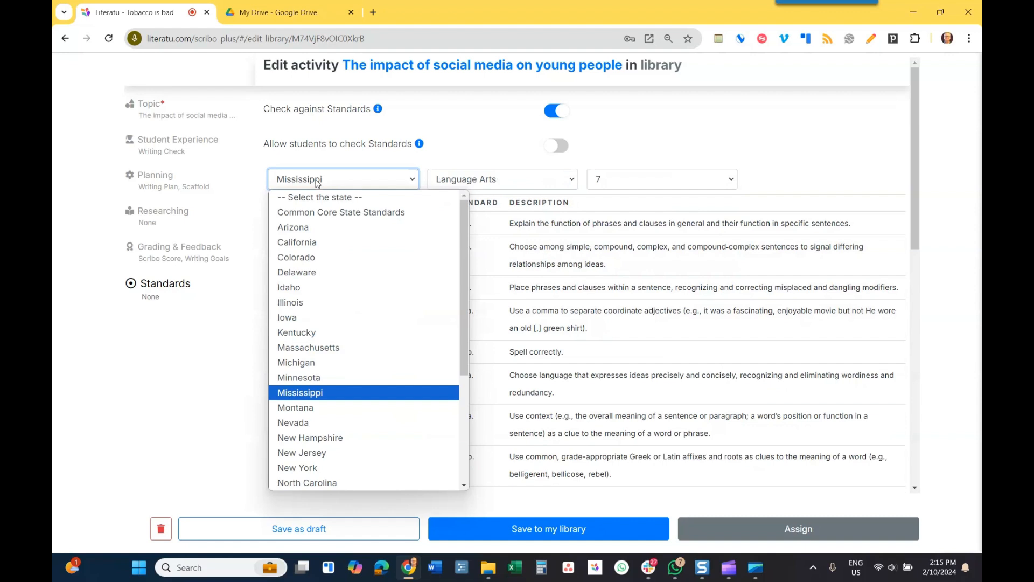
left_click(317, 183)
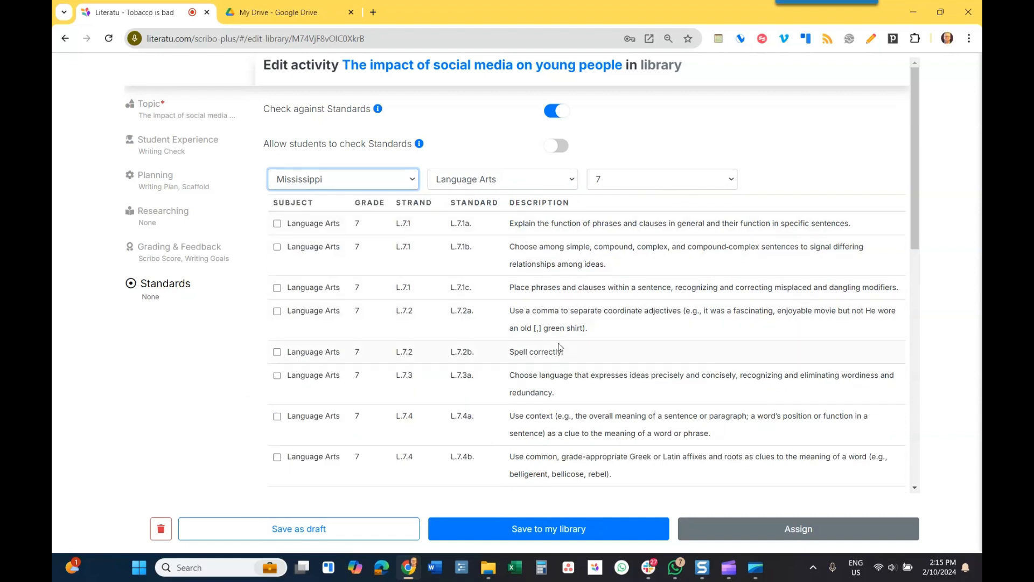
left_click(279, 285)
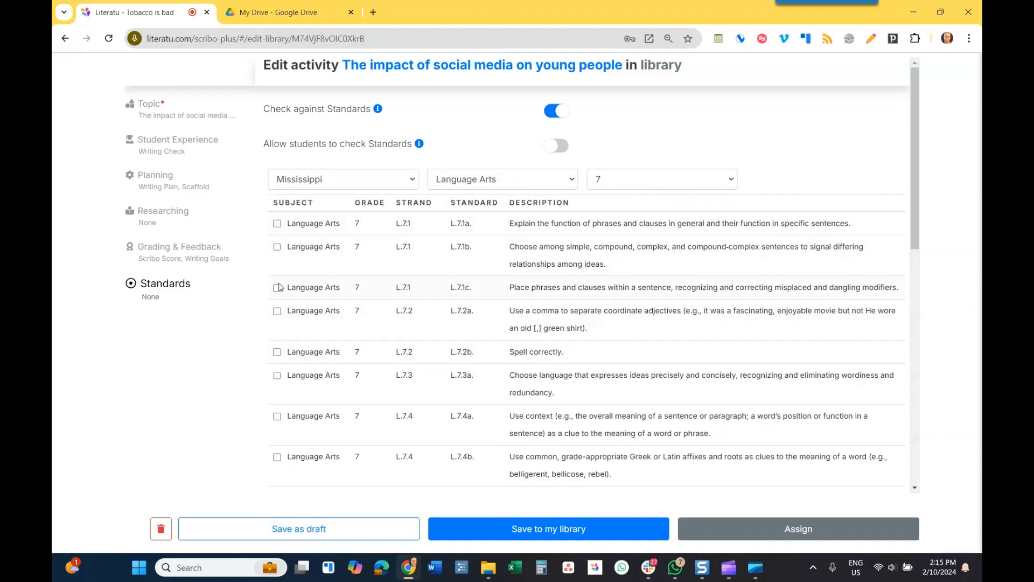
left_click(276, 287)
left_click(277, 311)
left_click(277, 352)
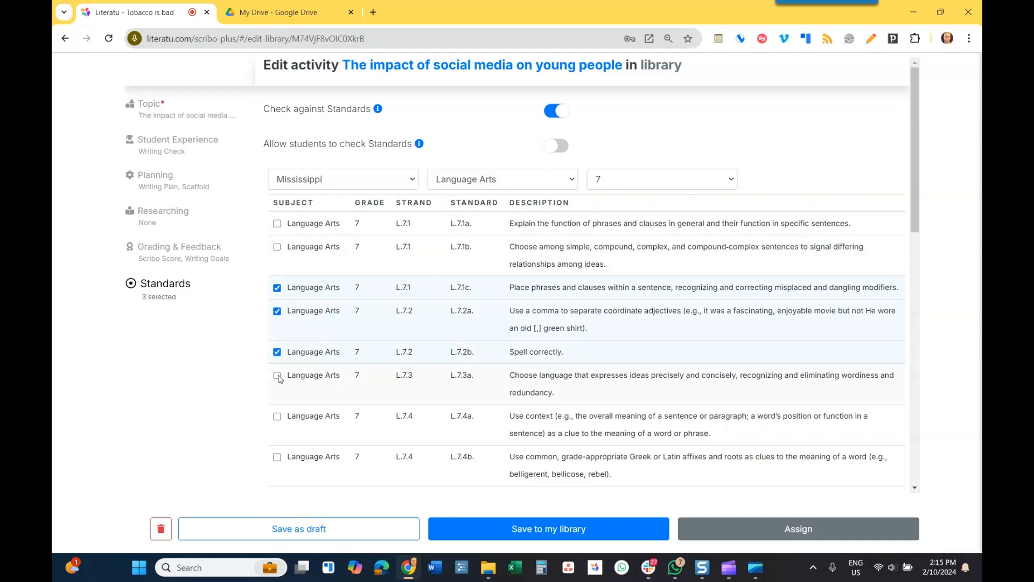
left_click(278, 377)
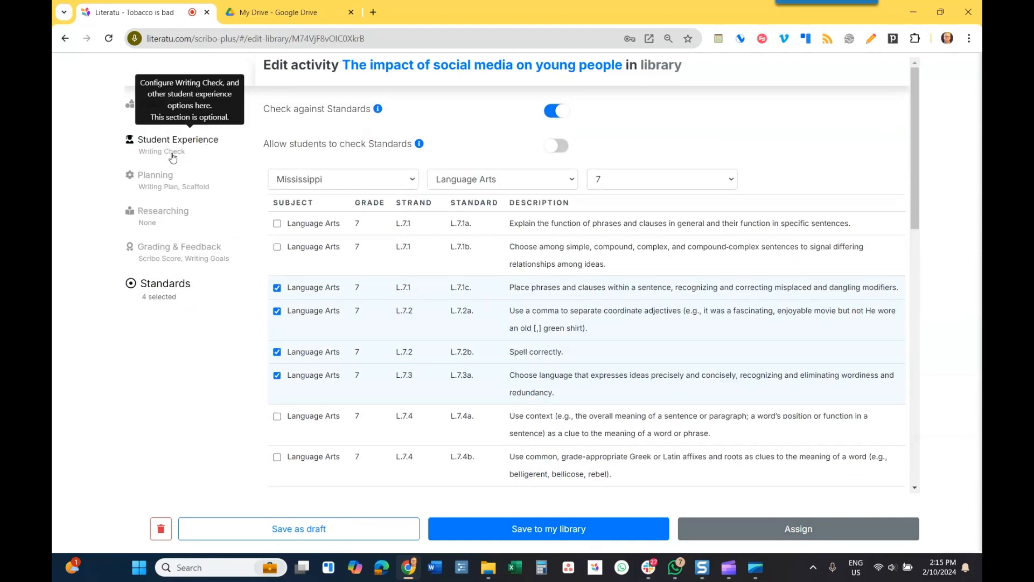
Review the activity's Topic settings and its Grading & Feedback settings.
left_click(154, 105)
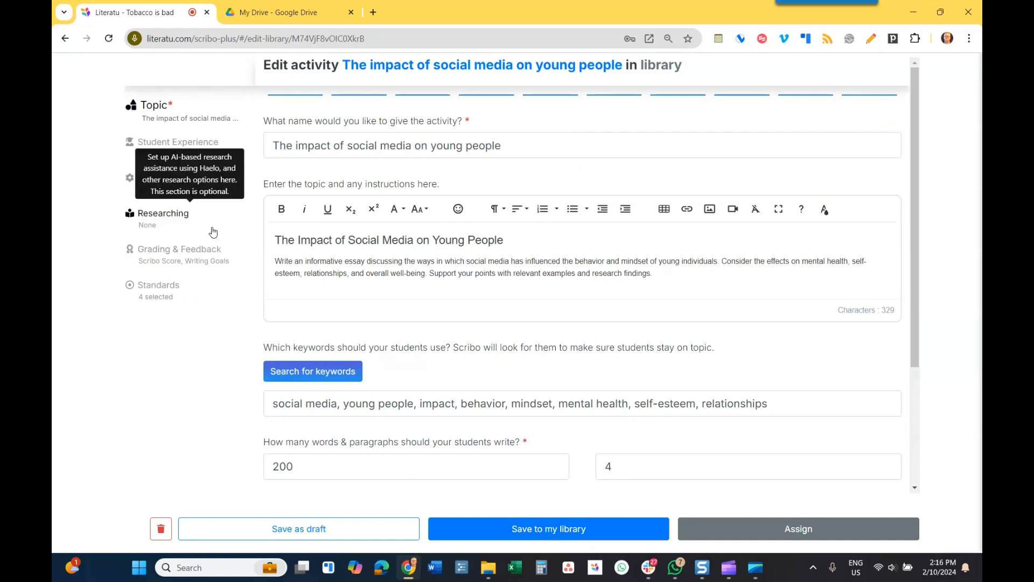
left_click(195, 262)
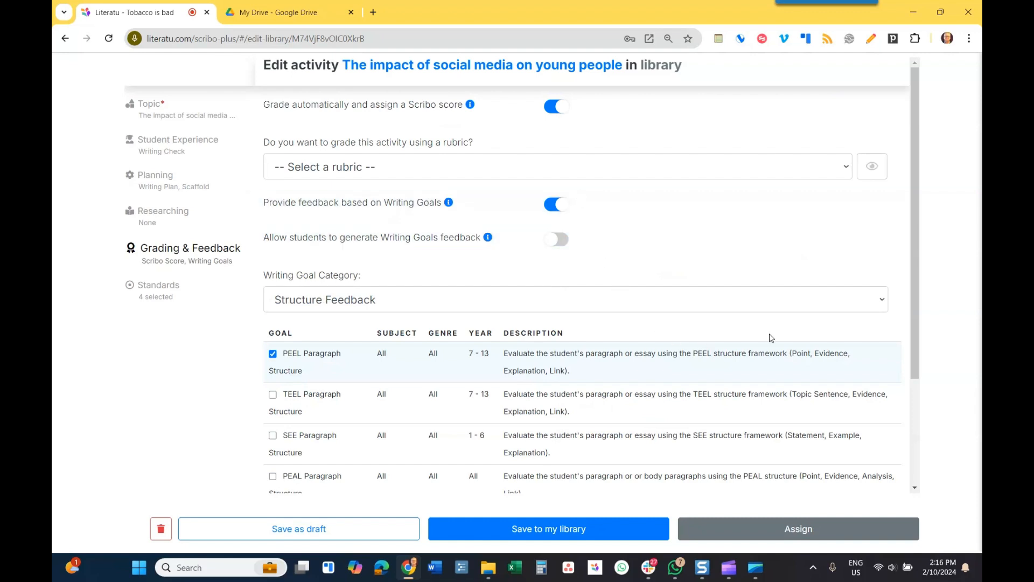
scroll(912, 258, "down", 3)
scroll(913, 258, "up", 3)
Assign the activity to Demo Class, keeping the due date of Thursday, 03 Oct 2024, 11:59 PM.
left_click(783, 540)
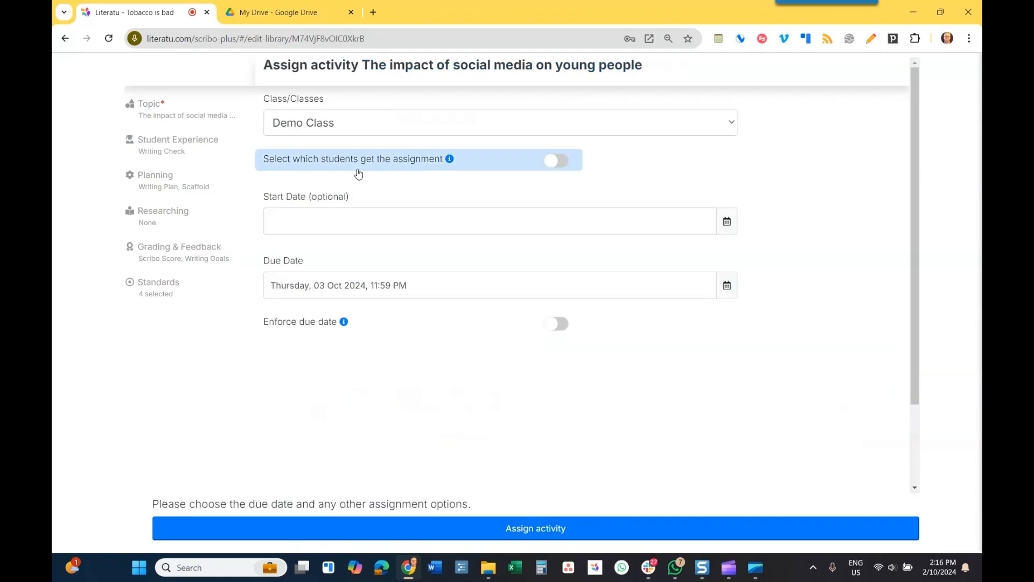
left_click(329, 129)
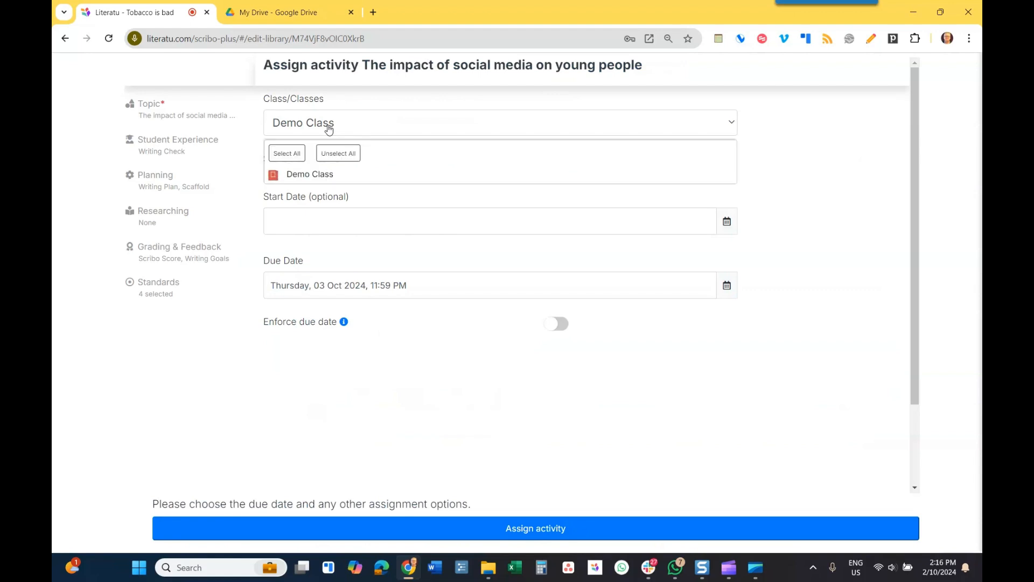
left_click(329, 130)
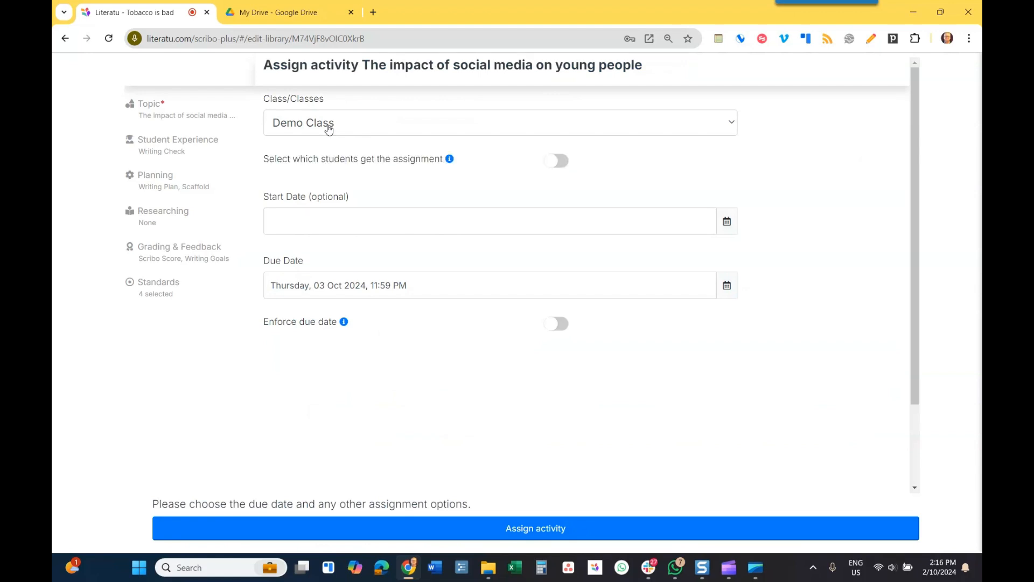
left_click(527, 535)
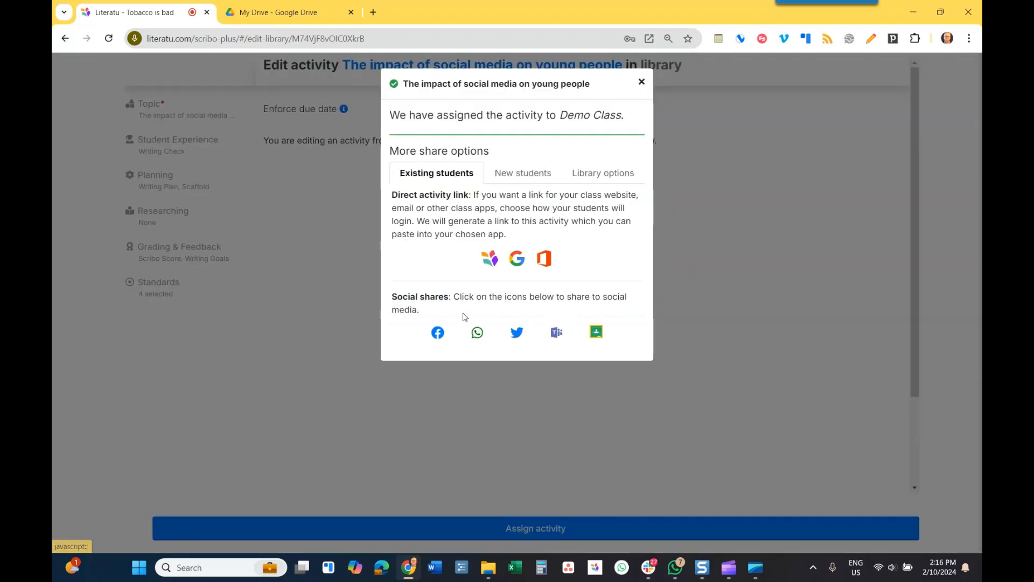
Examine the Google Classroom sharing option without sharing, and close the activity's share options.
left_click(596, 333)
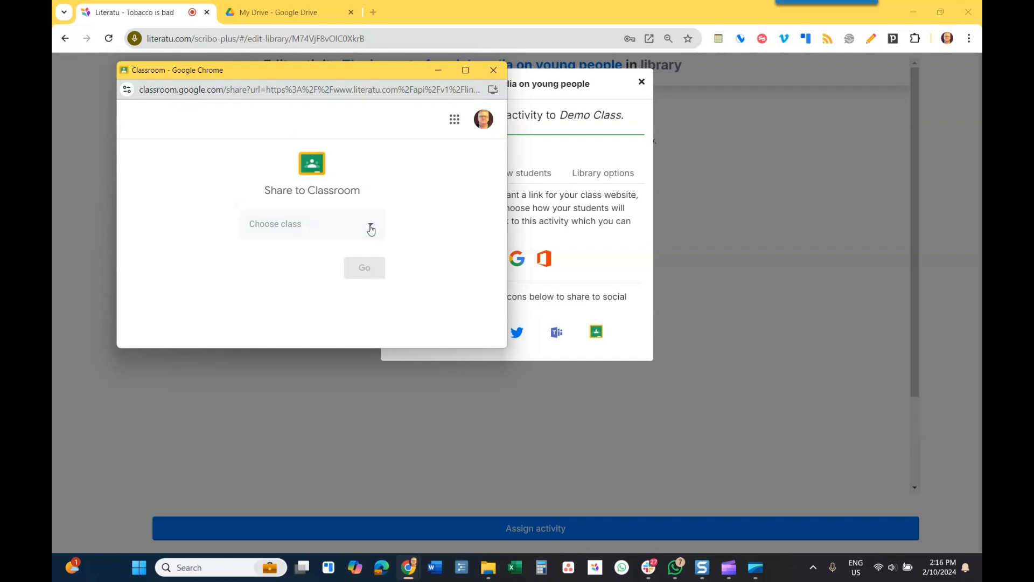
left_click(493, 70)
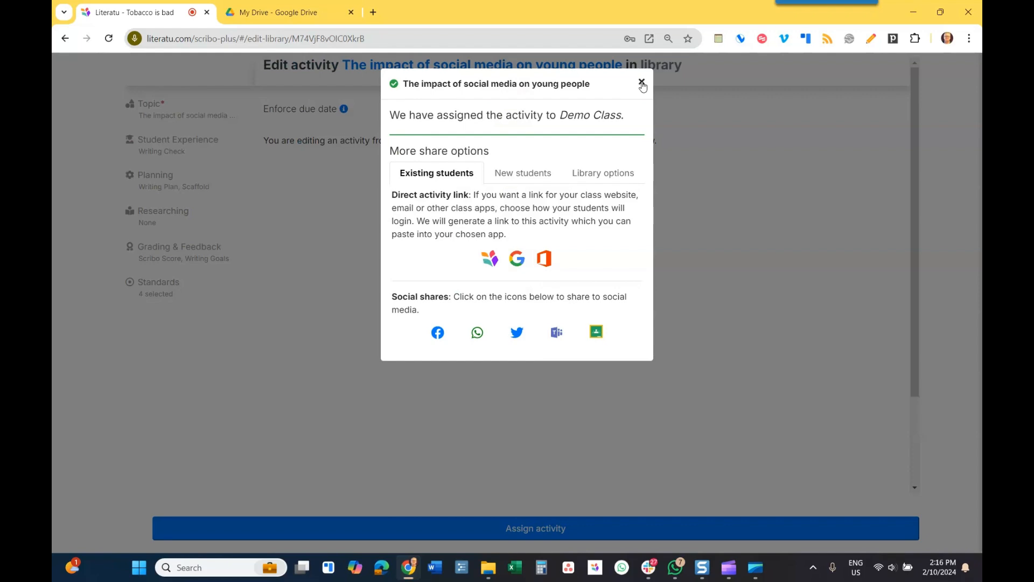
key("ctrl+a")
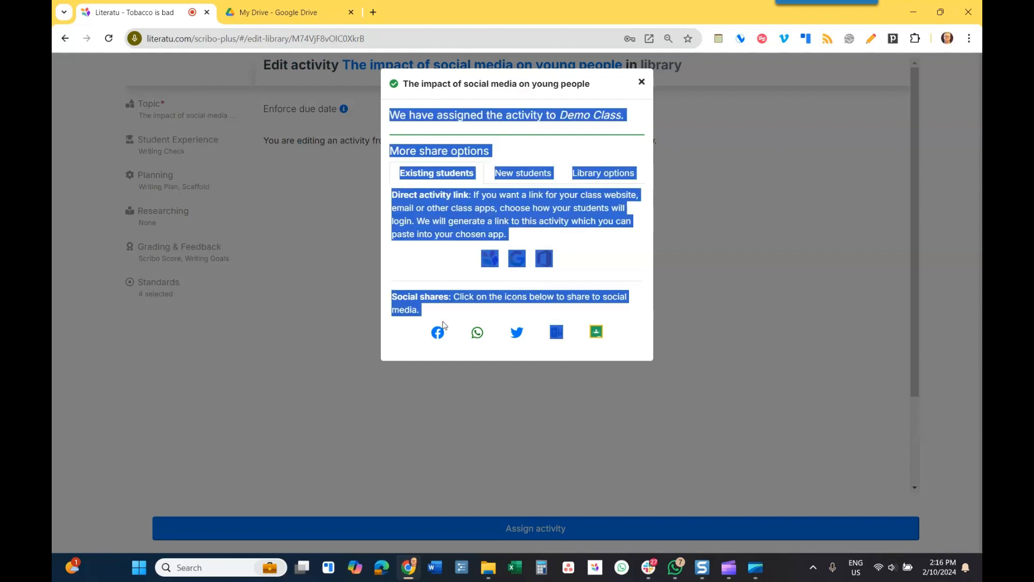
left_click(481, 348)
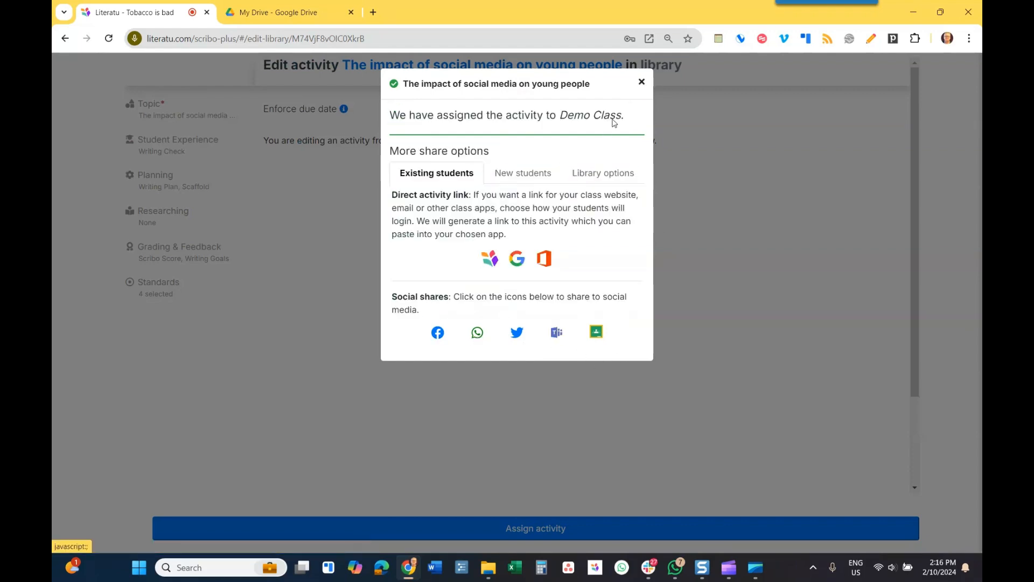
left_click(642, 83)
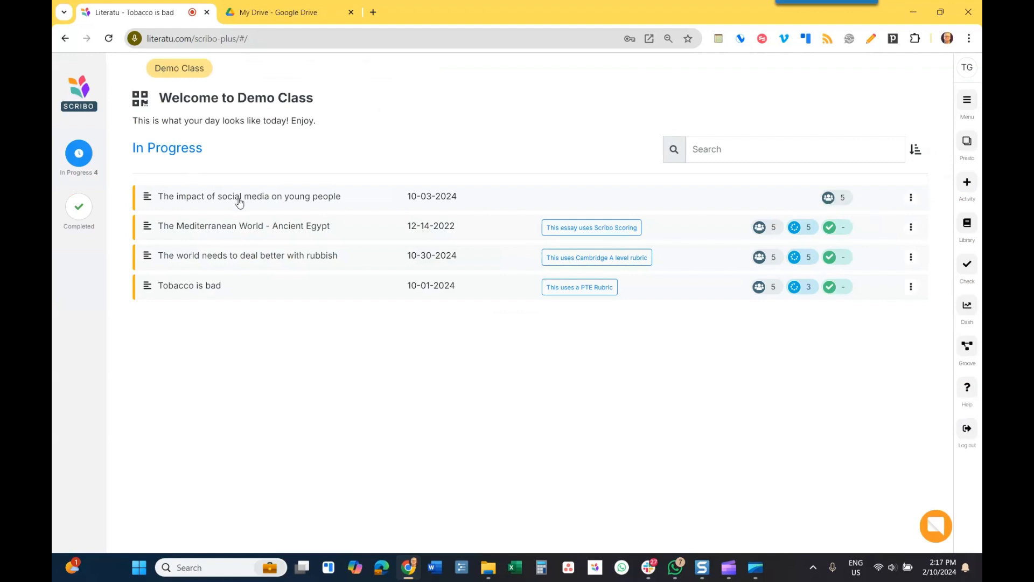
Switch to the student's Scribo session in Edge and open the not-started activity The impact of social media on young people.
left_click(382, 568)
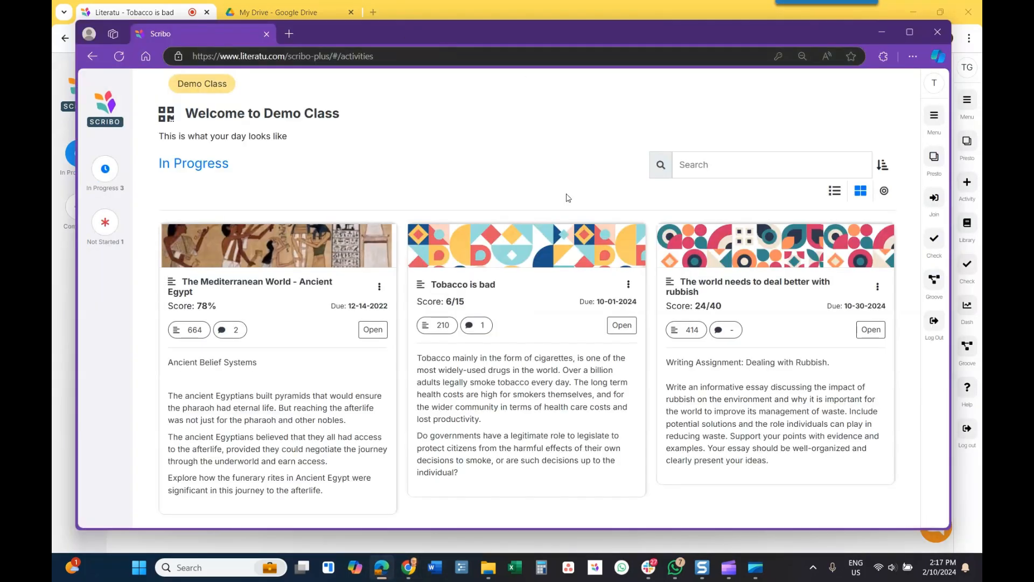
scroll(446, 369, "down", 8)
scroll(496, 337, "up", 8)
scroll(495, 338, "down", 8)
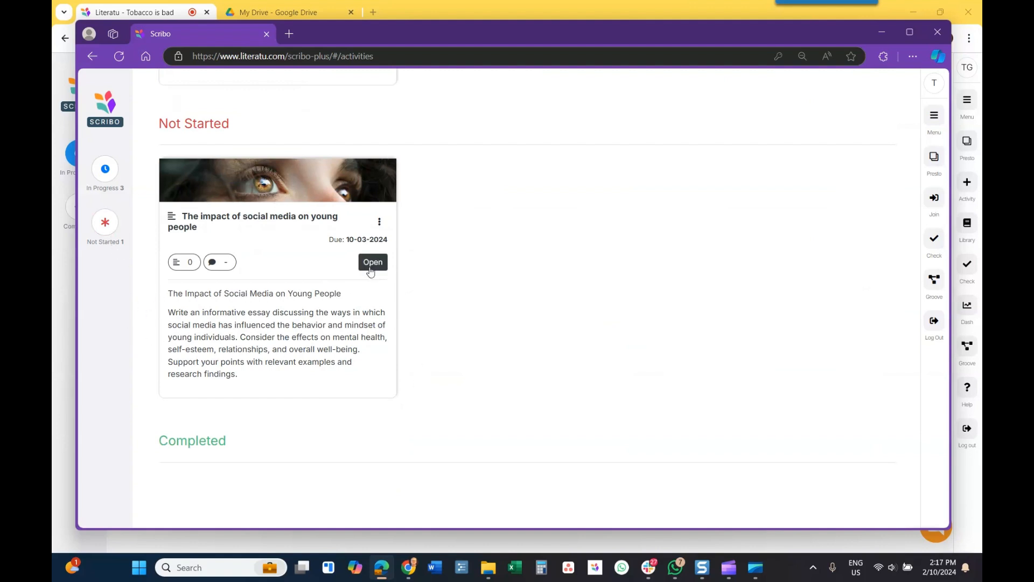
left_click(370, 264)
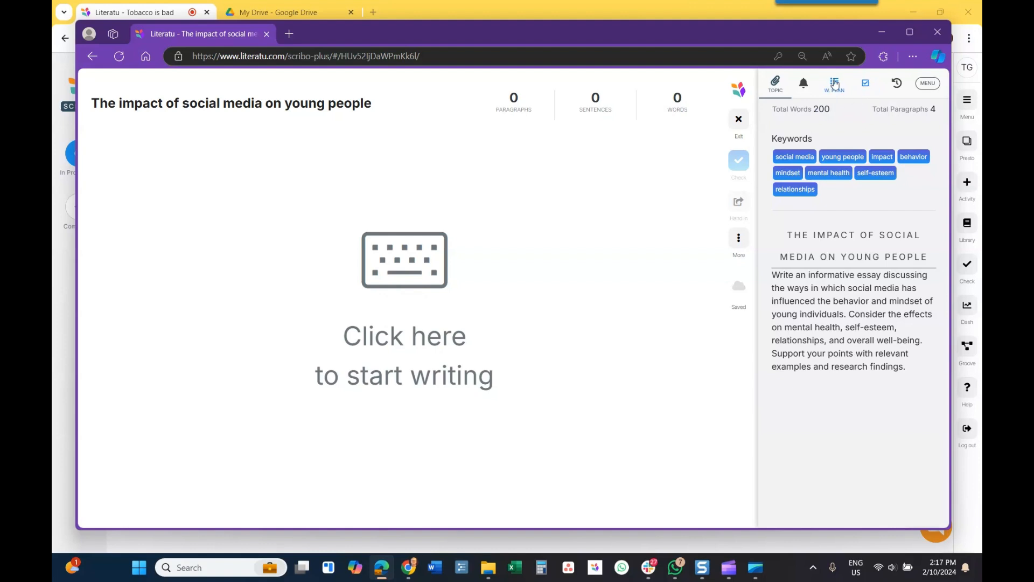
Examine the student's Writing Plan and paragraph Scaffold for the activity, and return to the topic information.
left_click(860, 87)
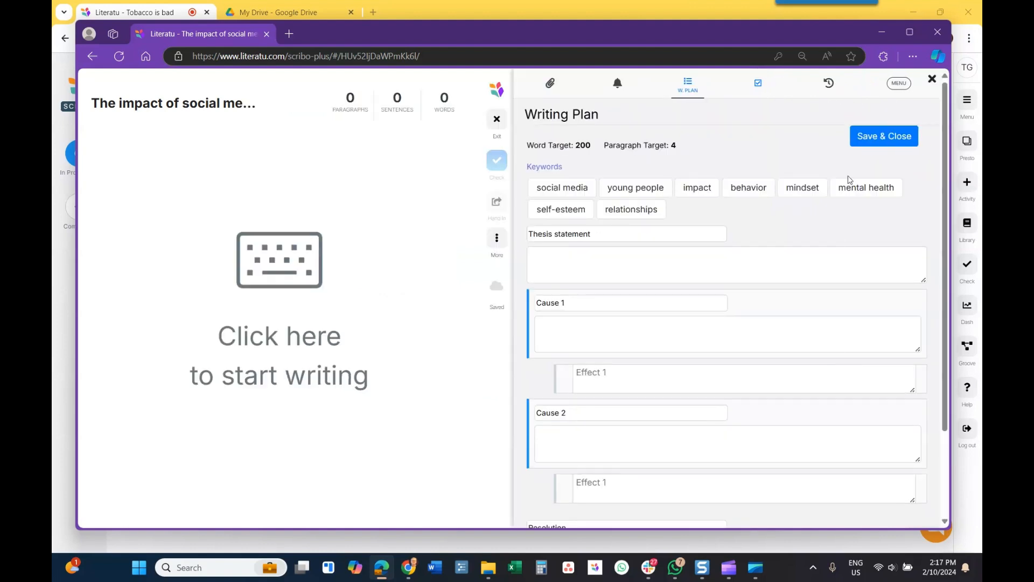
left_click(757, 85)
scroll(767, 389, "down", 10)
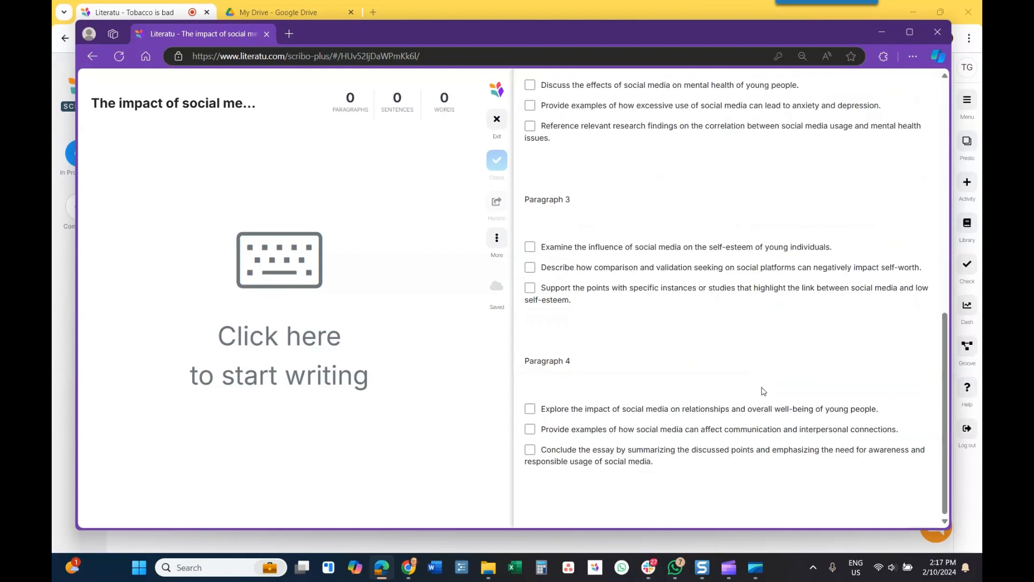
scroll(765, 390, "up", 10)
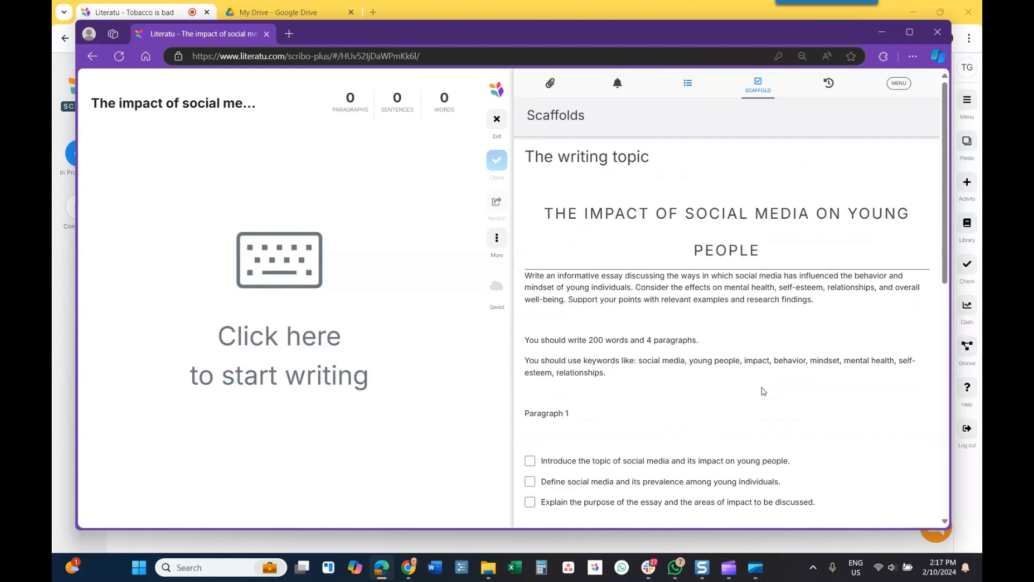
left_click(550, 85)
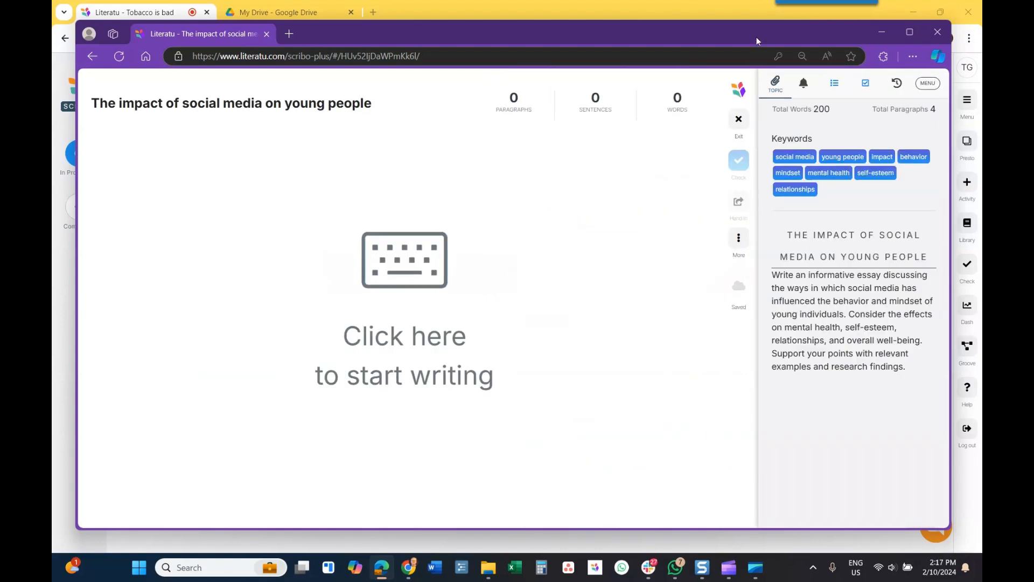
Open the social media activity in the teacher's Chrome session, and bring the student's Edge window back in front.
left_click_drag(757, 36, 745, 308)
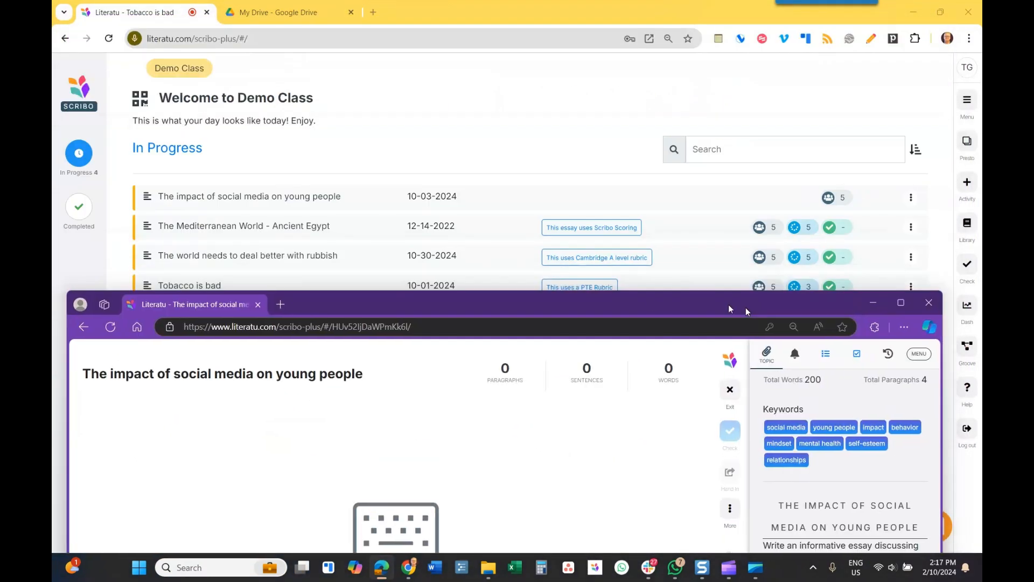
left_click(284, 202)
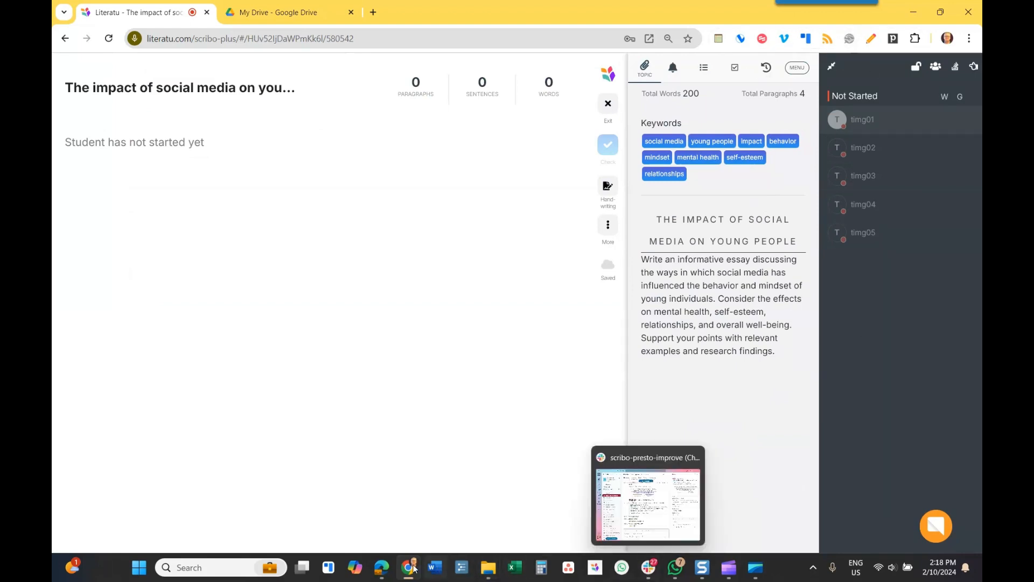
left_click(382, 536)
left_click_drag(351, 294, 358, 34)
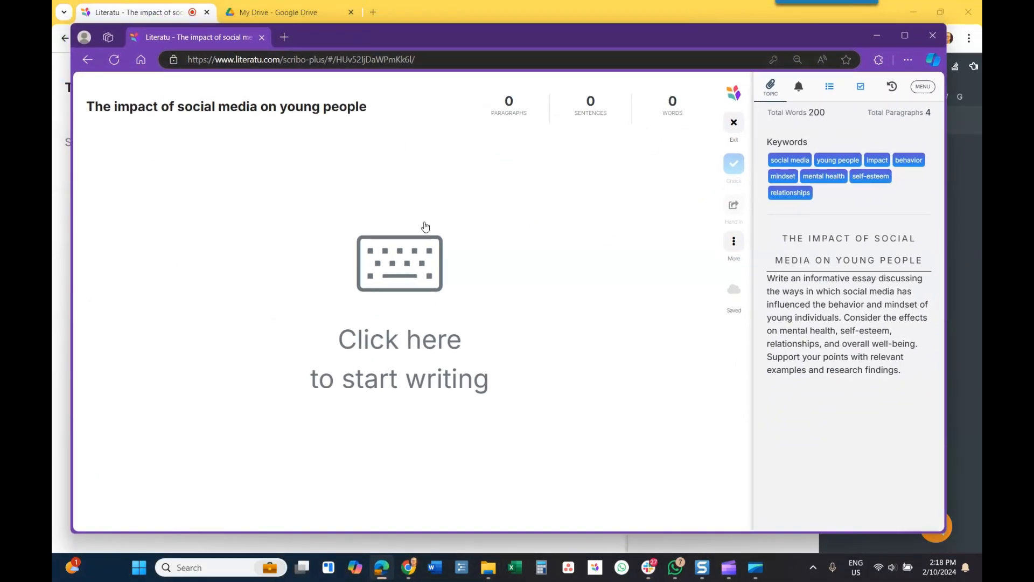